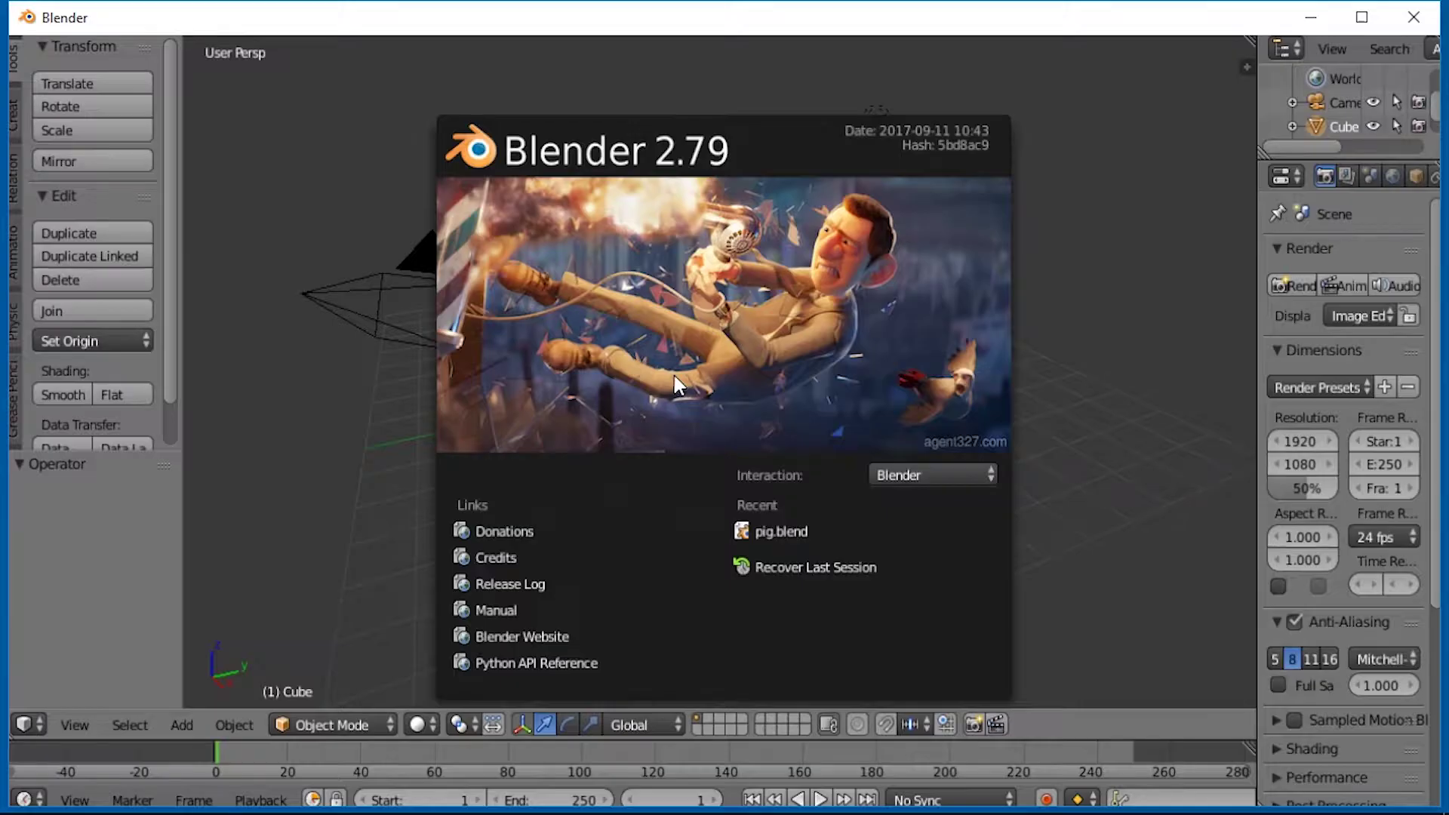
Box-select the cube, lamp and camera, then bring up the save dialog with untitled.blend
{"action": "left_click", "coordinate": [673, 374]}
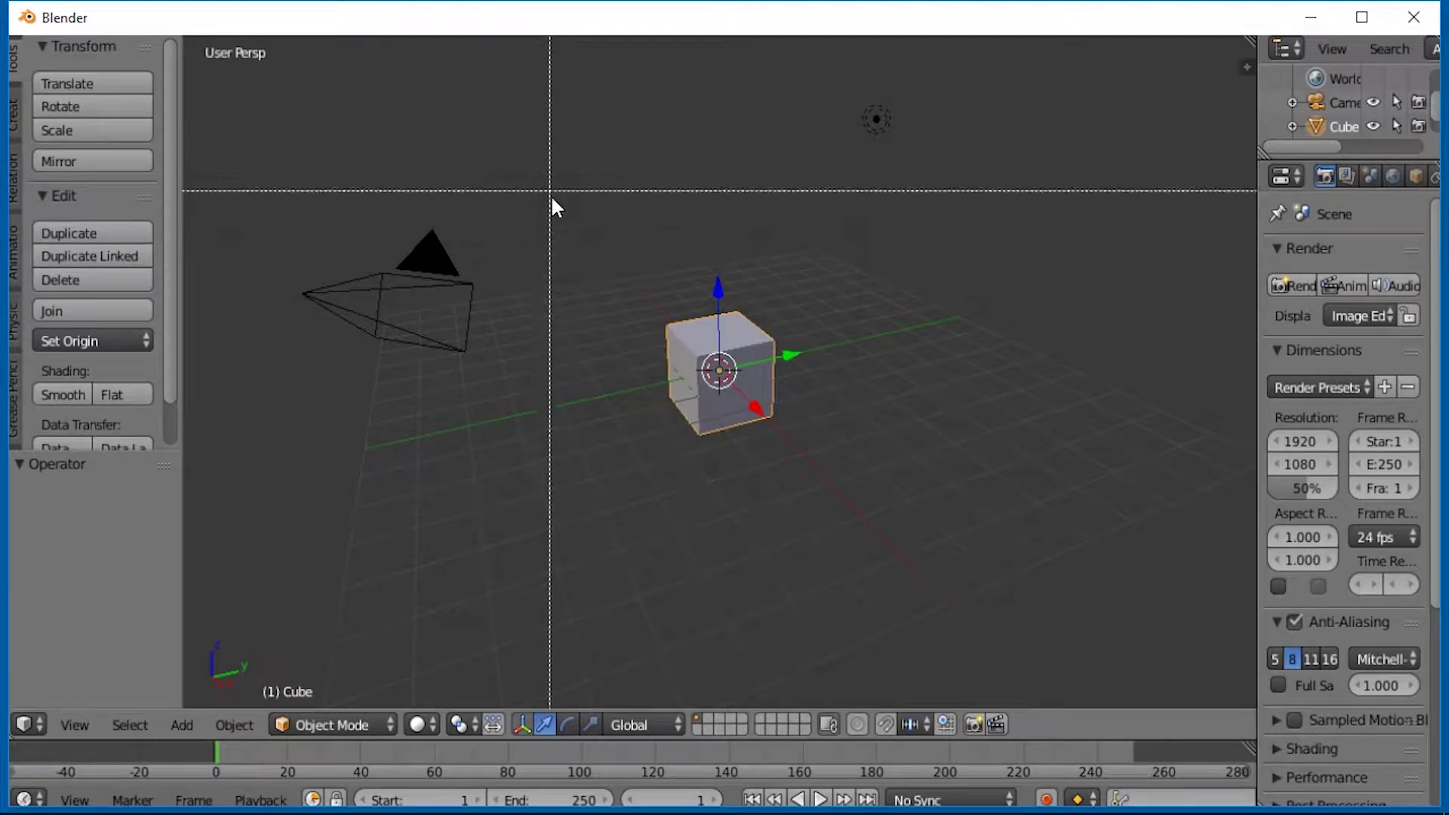
{"action": "left_click_drag", "start_coordinate": [540, 130], "coordinate": [952, 575]}
{"action": "key", "text": "b"}
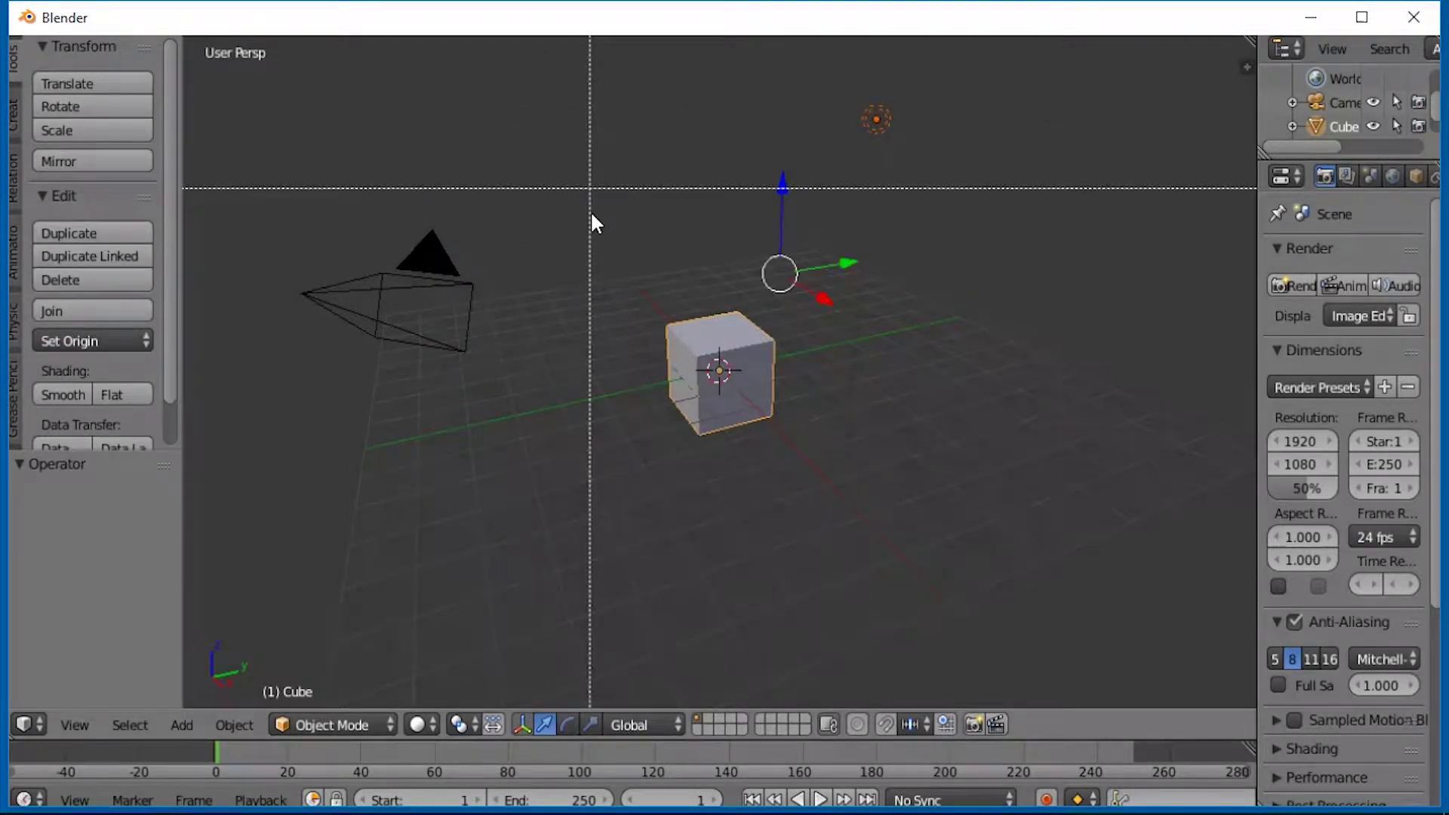
{"action": "left_click_drag", "start_coordinate": [355, 143], "coordinate": [814, 457]}
{"action": "key", "text": "ctrl+s"}
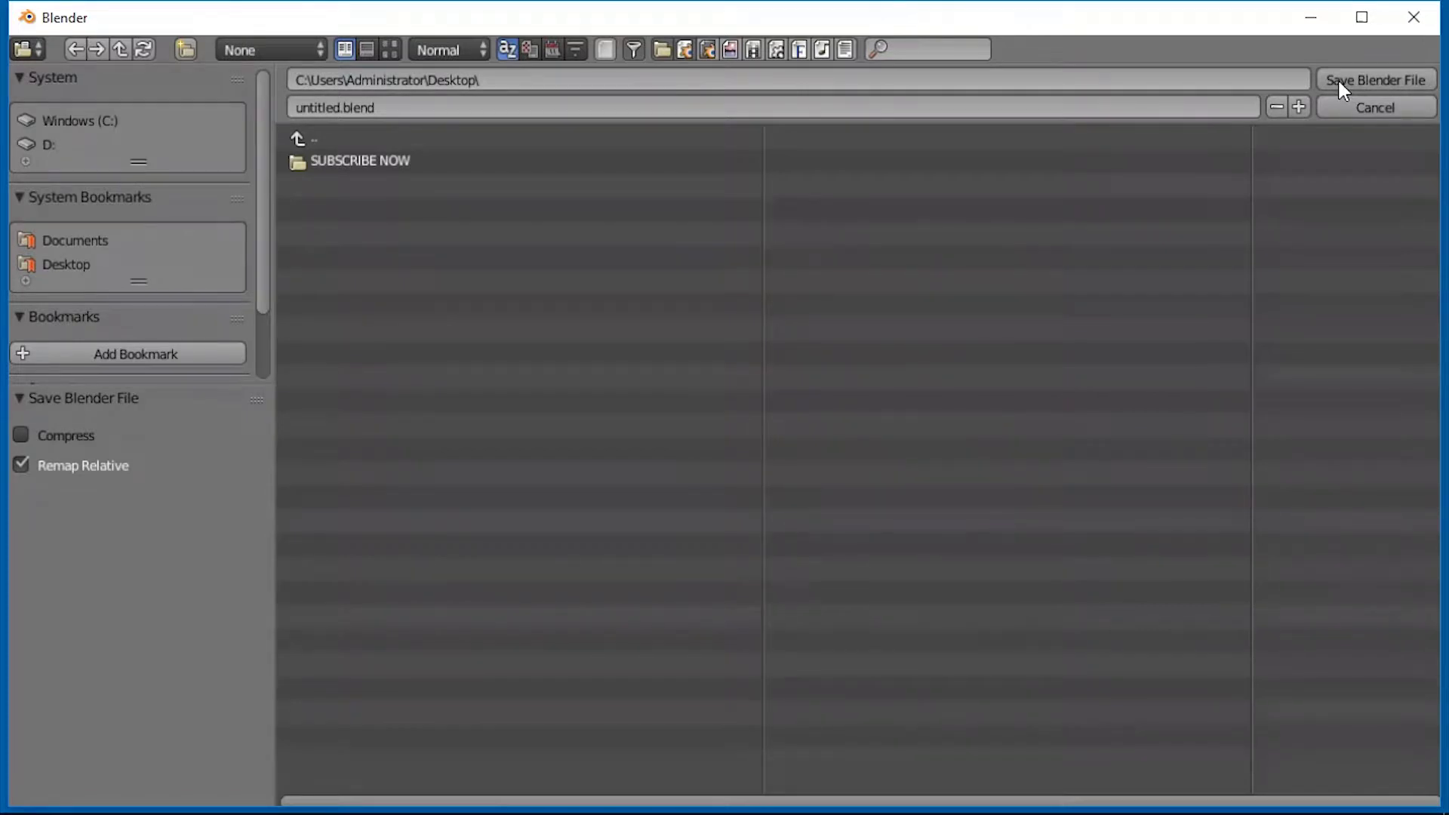
Save the scene as untitled.blend on the Desktop, then cancel the Save As dialog
{"action": "key", "text": "Return"}
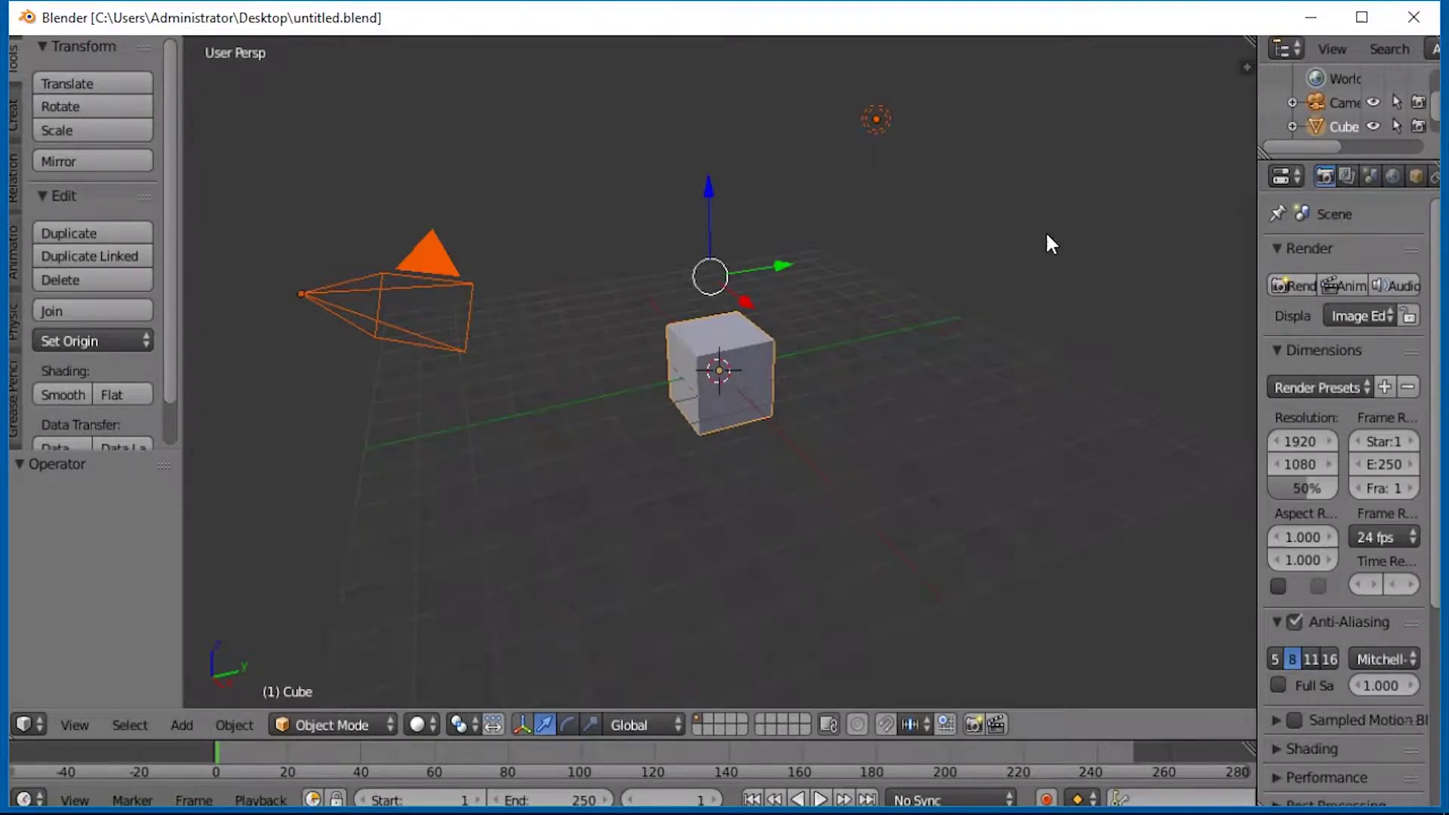
{"action": "key", "text": "ctrl+shift+s"}
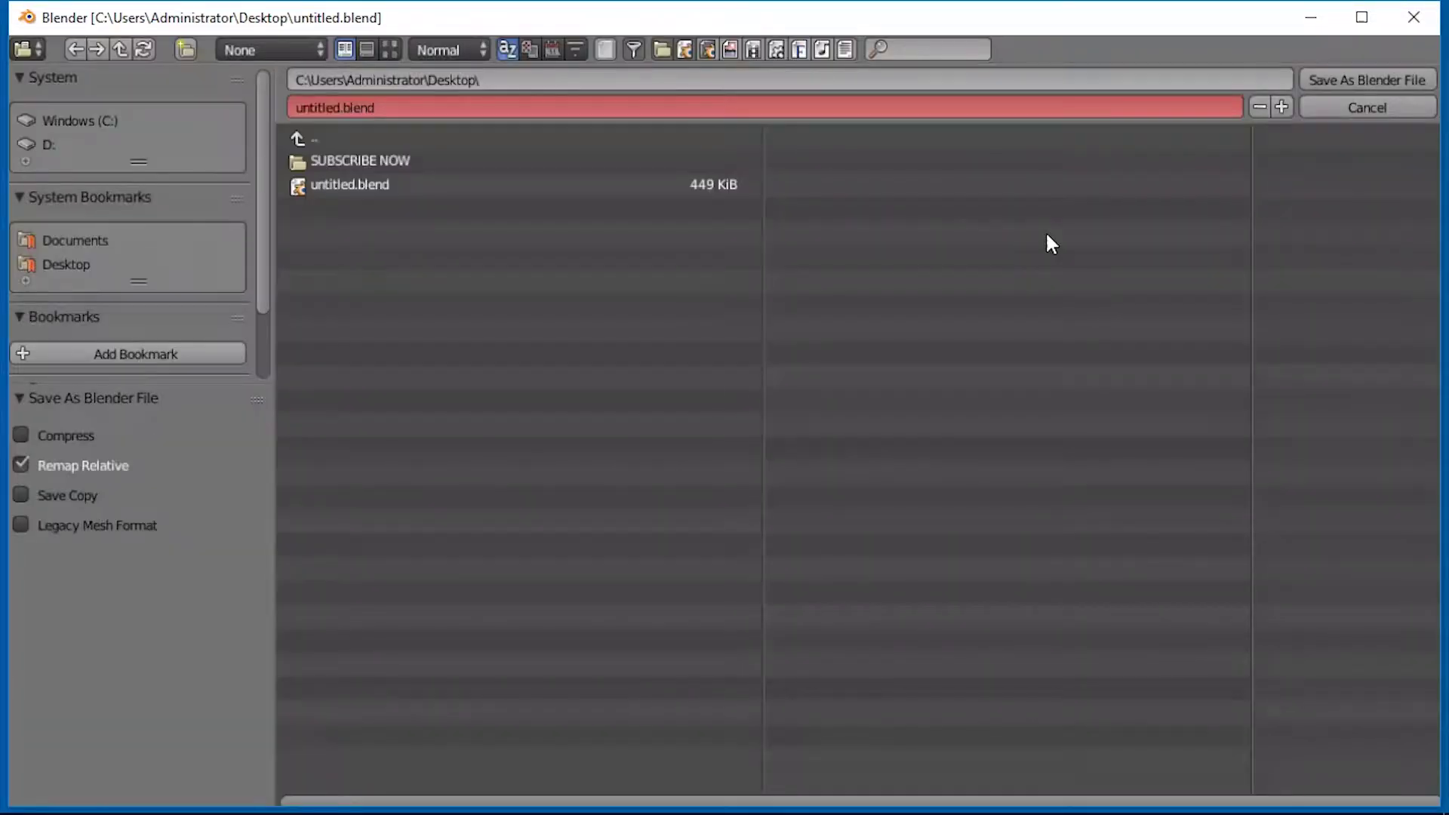
{"action": "left_click", "coordinate": [1339, 114]}
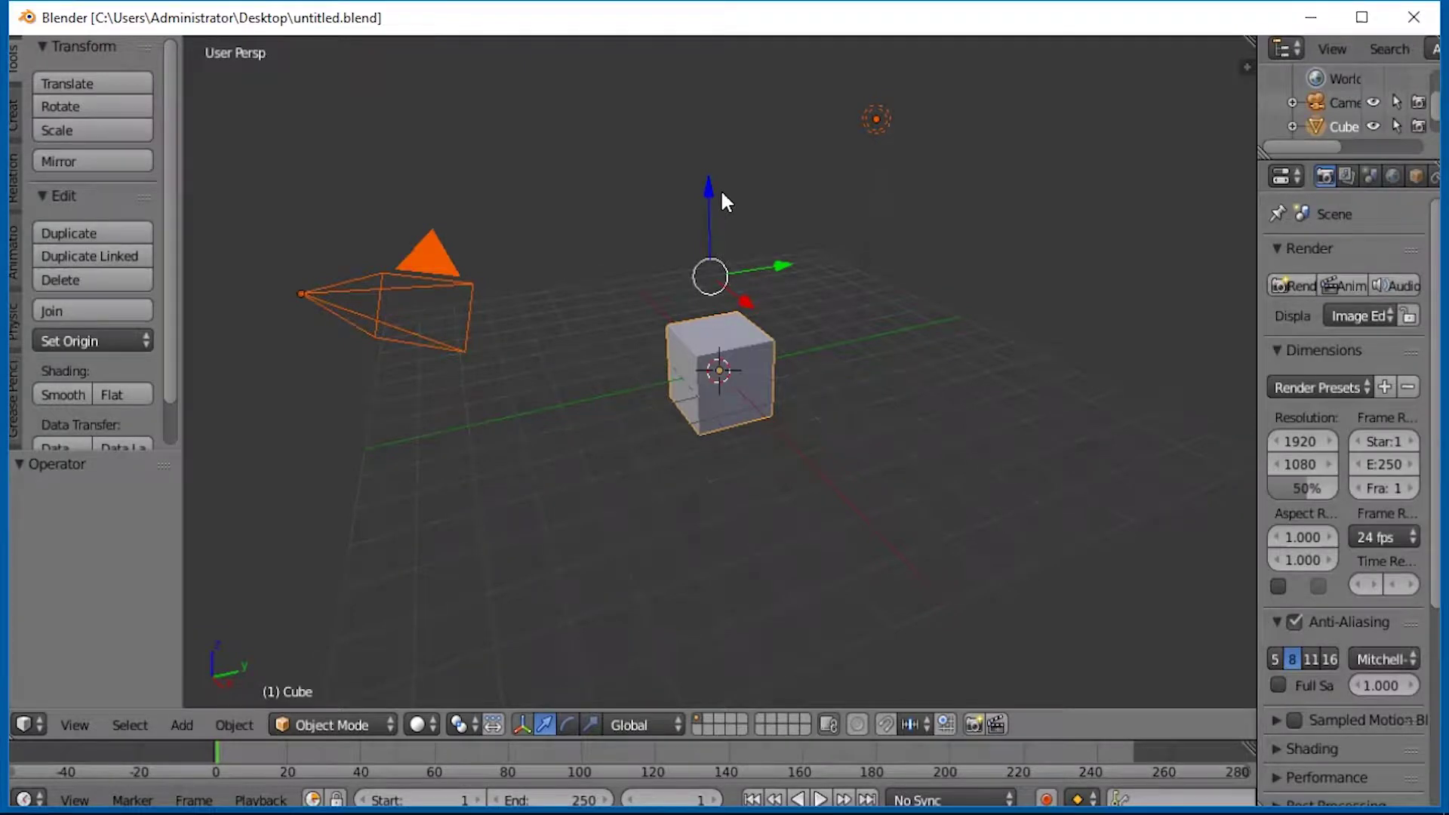
Box-select around the cube several times and place the 3D cursor above the camera
{"action": "key", "text": "b"}
{"action": "left_click_drag", "start_coordinate": [502, 136], "coordinate": [962, 449]}
{"action": "key", "text": "b"}
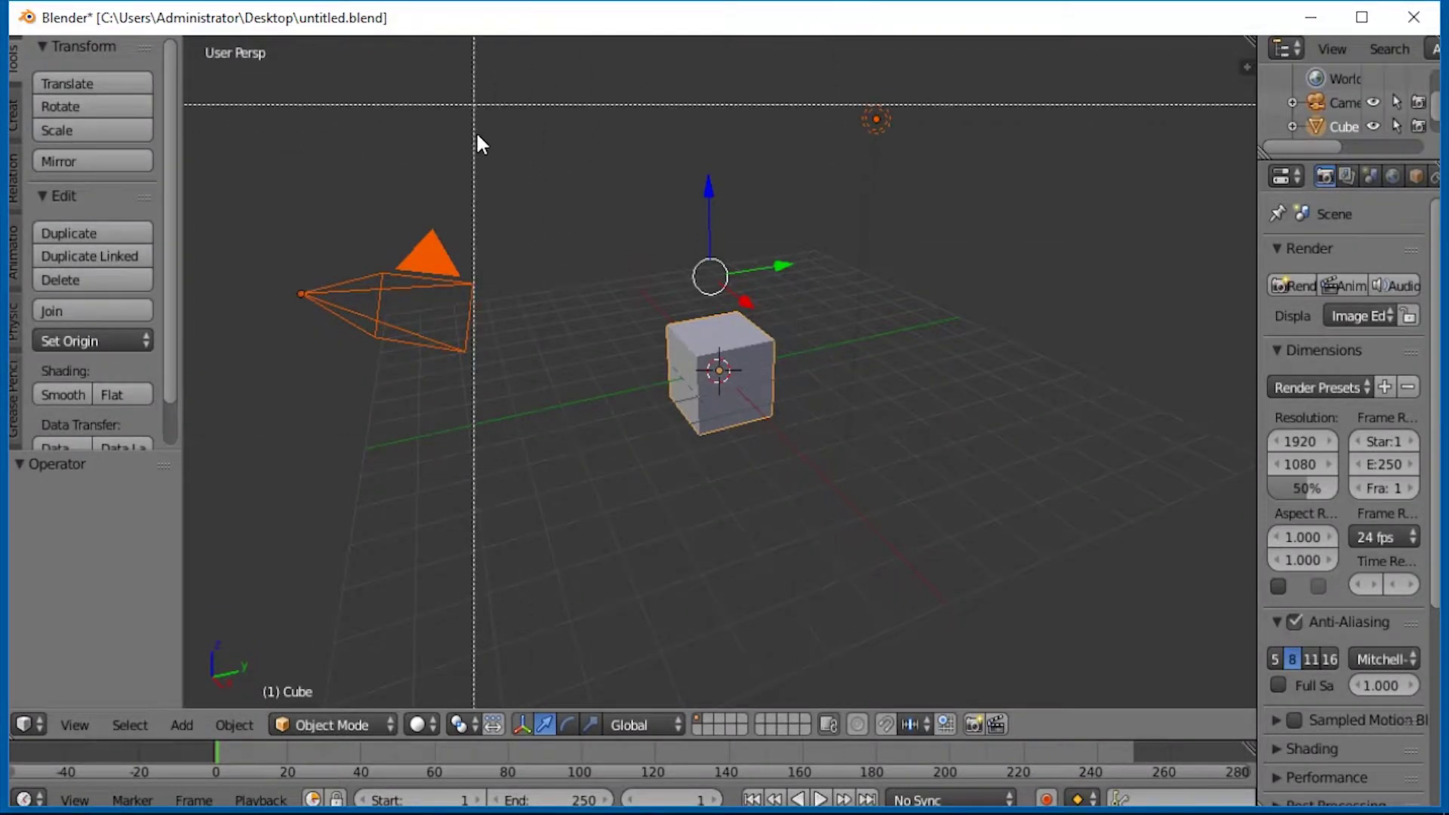
{"action": "left_click_drag", "start_coordinate": [477, 134], "coordinate": [858, 460]}
{"action": "key", "text": "b"}
{"action": "left_click_drag", "start_coordinate": [403, 91], "coordinate": [989, 609]}
{"action": "left_click", "coordinate": [561, 233]}
Box-select around the cube and across the upper part of the scene again
{"action": "key", "text": "b"}
{"action": "left_click_drag", "start_coordinate": [458, 108], "coordinate": [543, 215]}
{"action": "left_click_drag", "start_coordinate": [633, 318], "coordinate": [986, 562]}
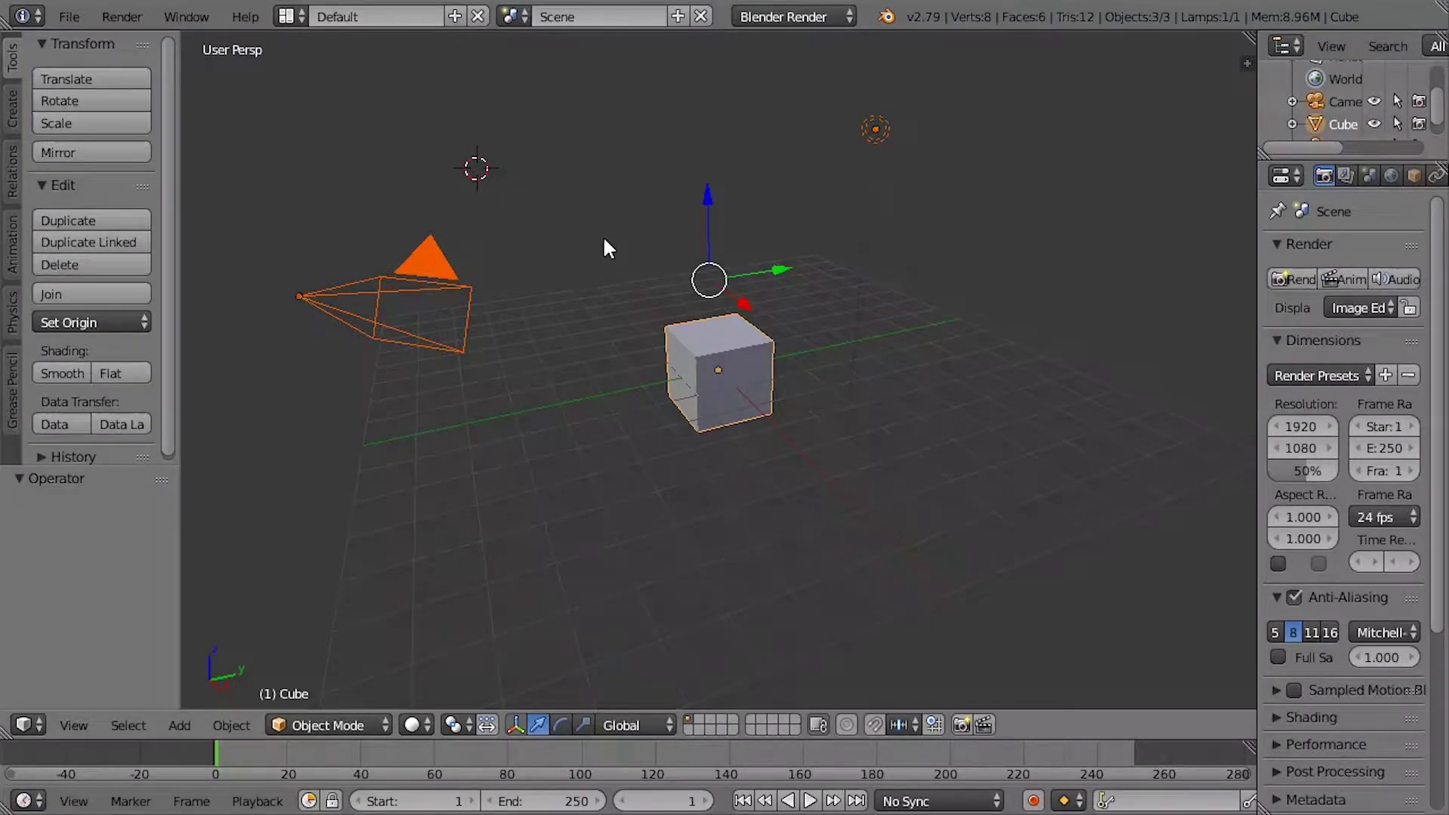
{"action": "key", "text": "b"}
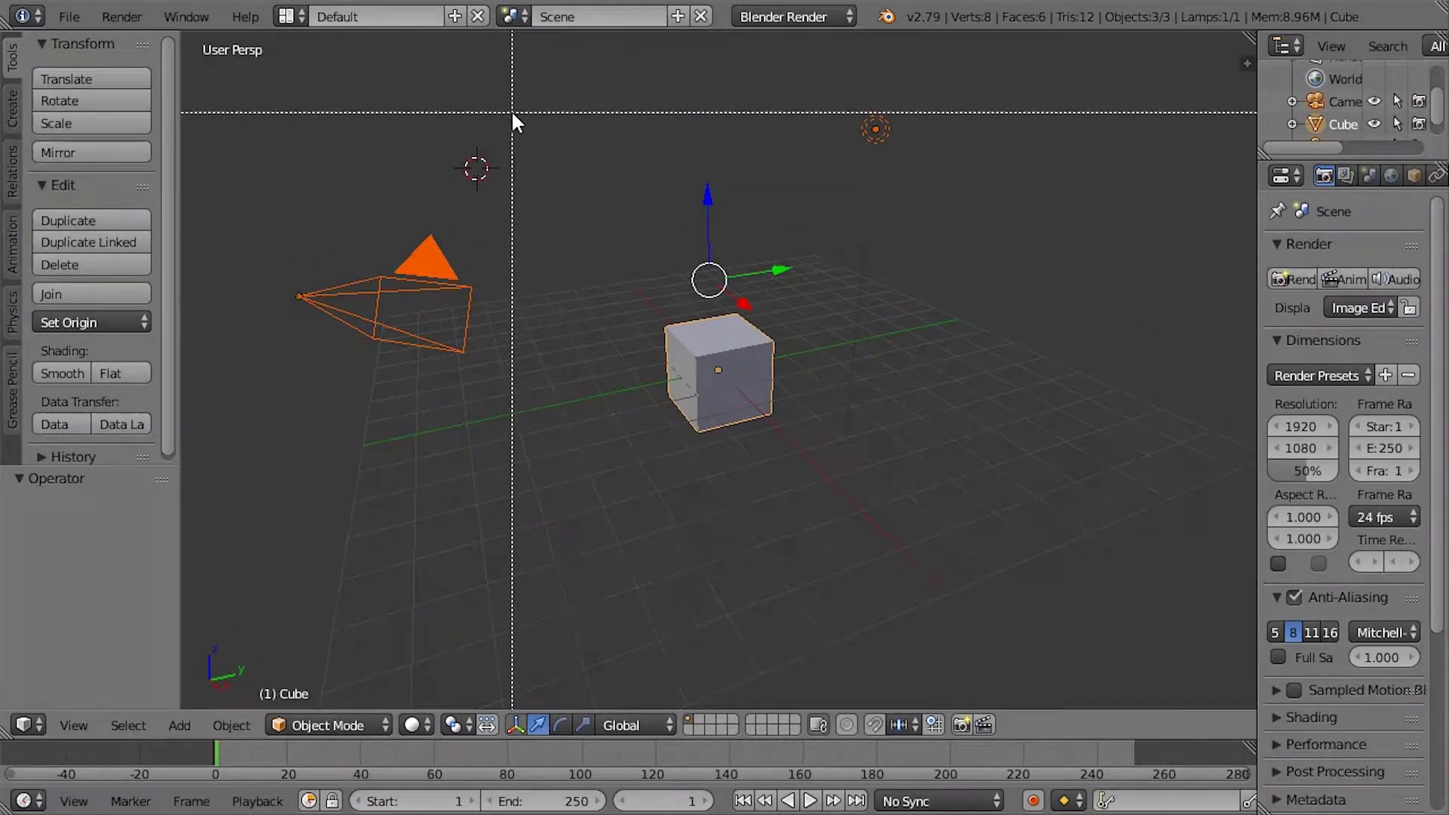
{"action": "left_click_drag", "start_coordinate": [513, 102], "coordinate": [891, 561]}
Deselect all objects and save over untitled.blend via Save As
{"action": "key", "text": "a"}
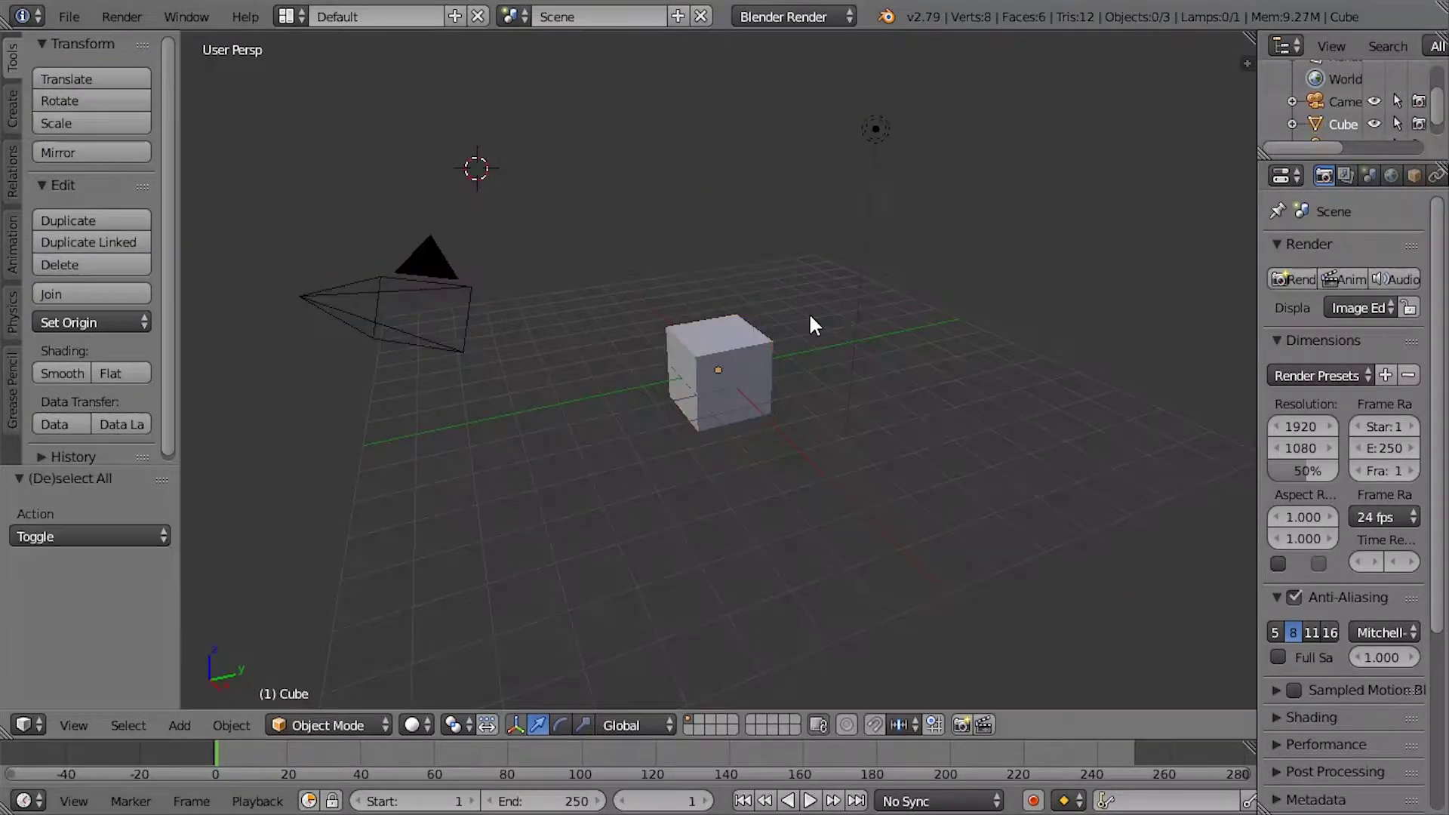
{"action": "key", "text": "ctrl+shift+s"}
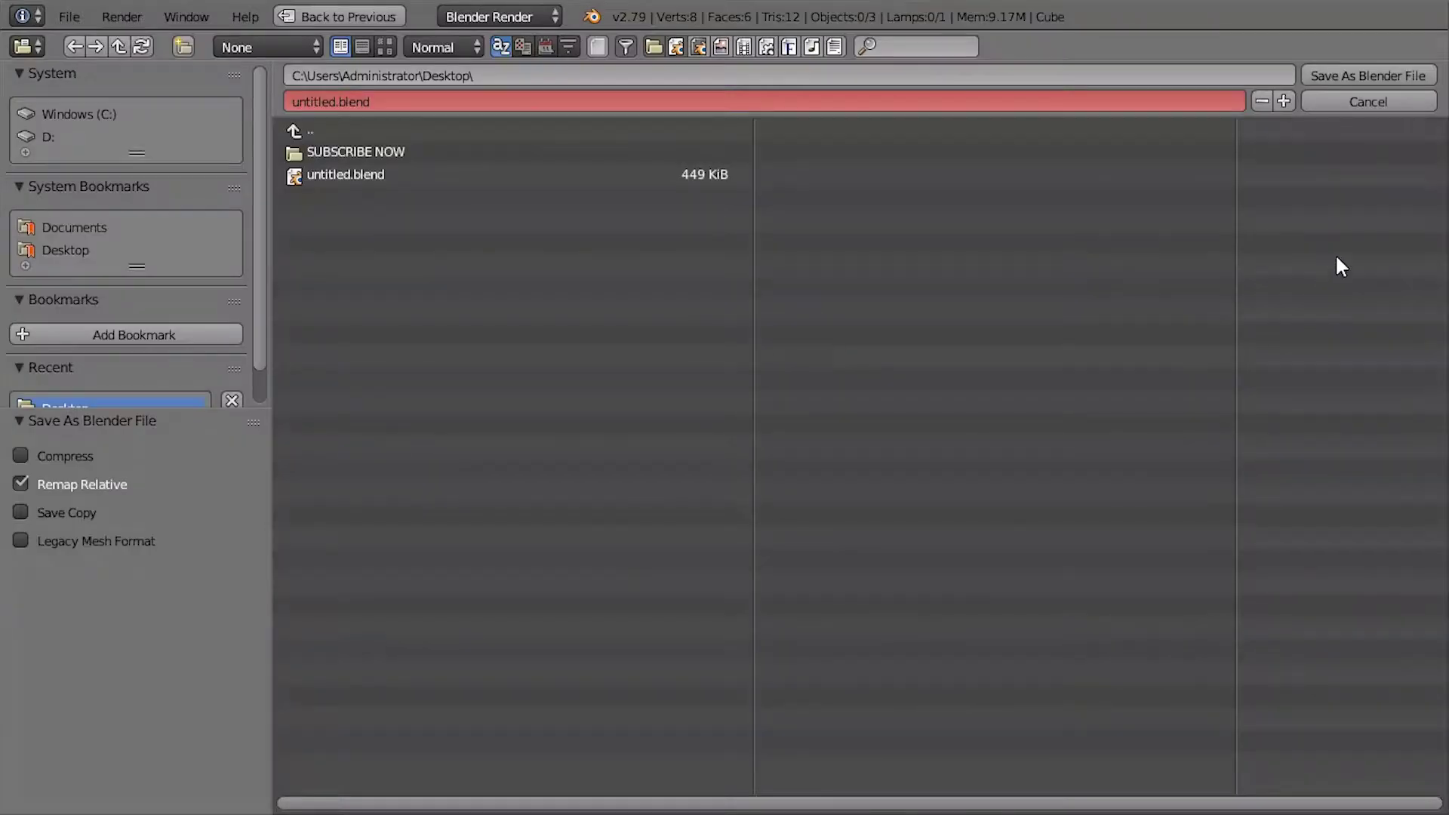
{"action": "left_click", "coordinate": [1325, 75]}
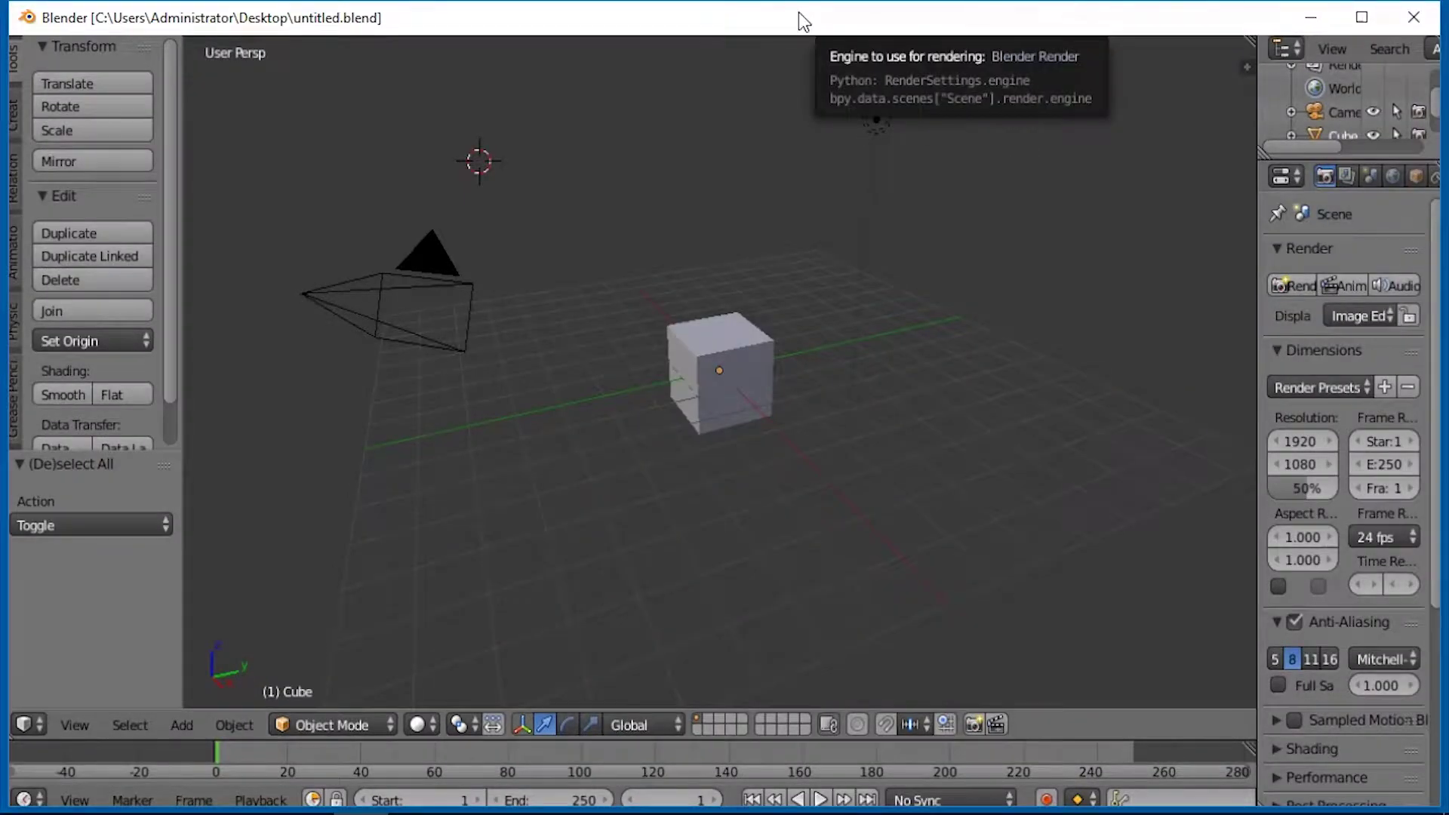
Cycle through OBS and Firefox, return to Blender and snap it to the left half
{"action": "key", "text": "alt+Tab"}
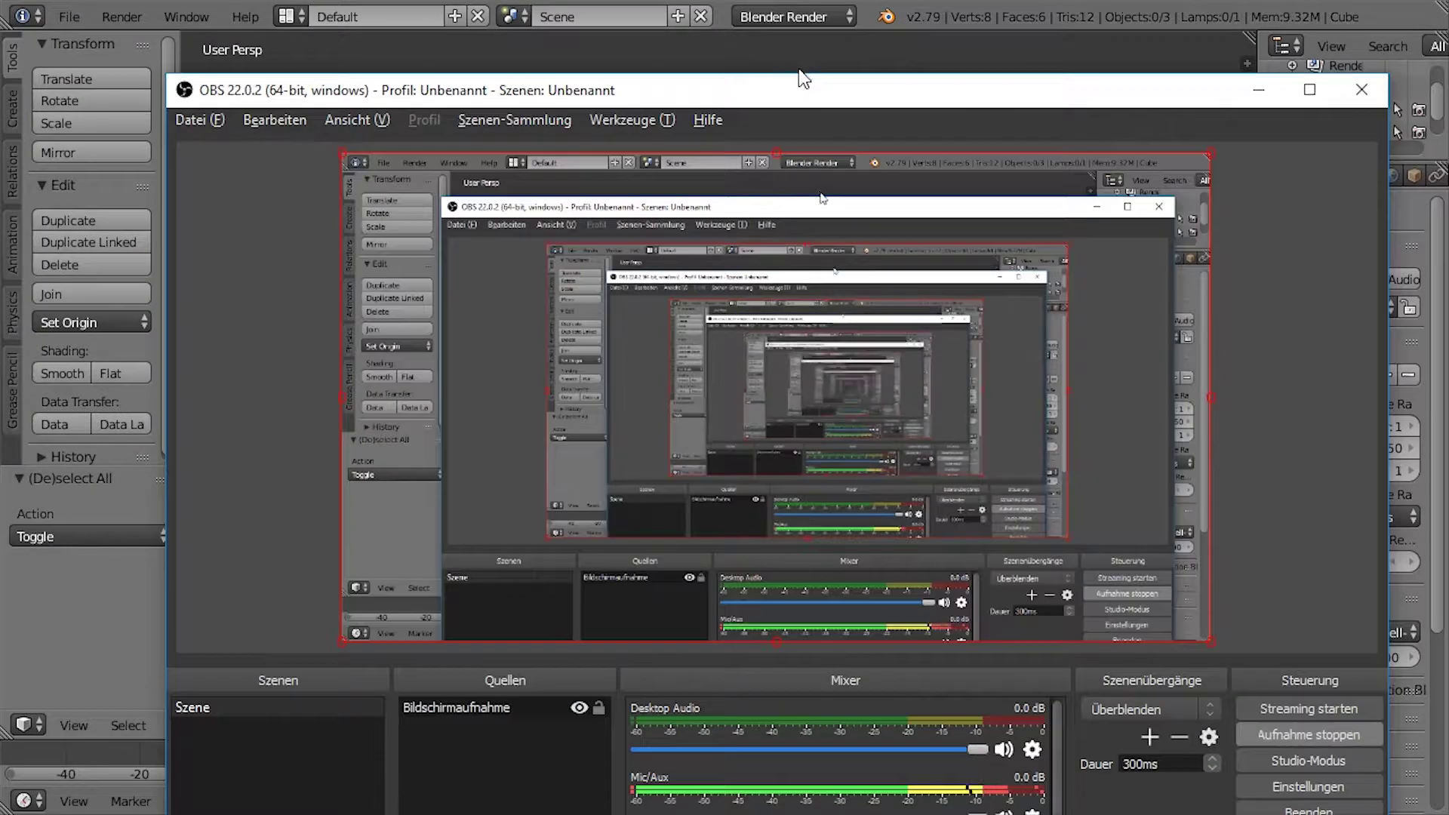
{"action": "key", "text": "alt+Tab"}
{"action": "key", "text": "alt+Tab"}
{"action": "key", "text": "alt+Tab"}
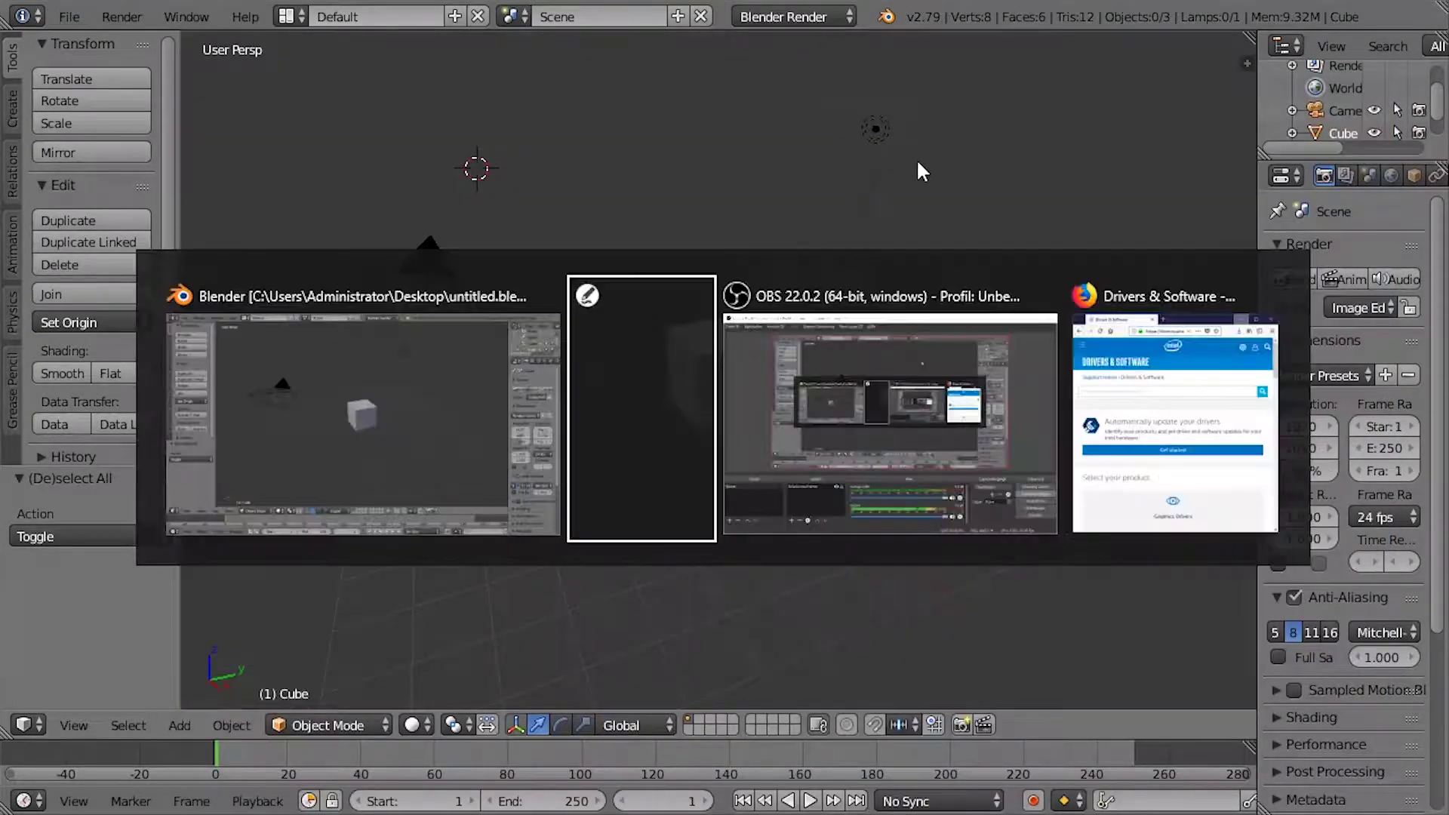
{"action": "key", "text": "Tab"}
{"action": "key", "text": "Tab"}
{"action": "key", "text": "alt+Tab"}
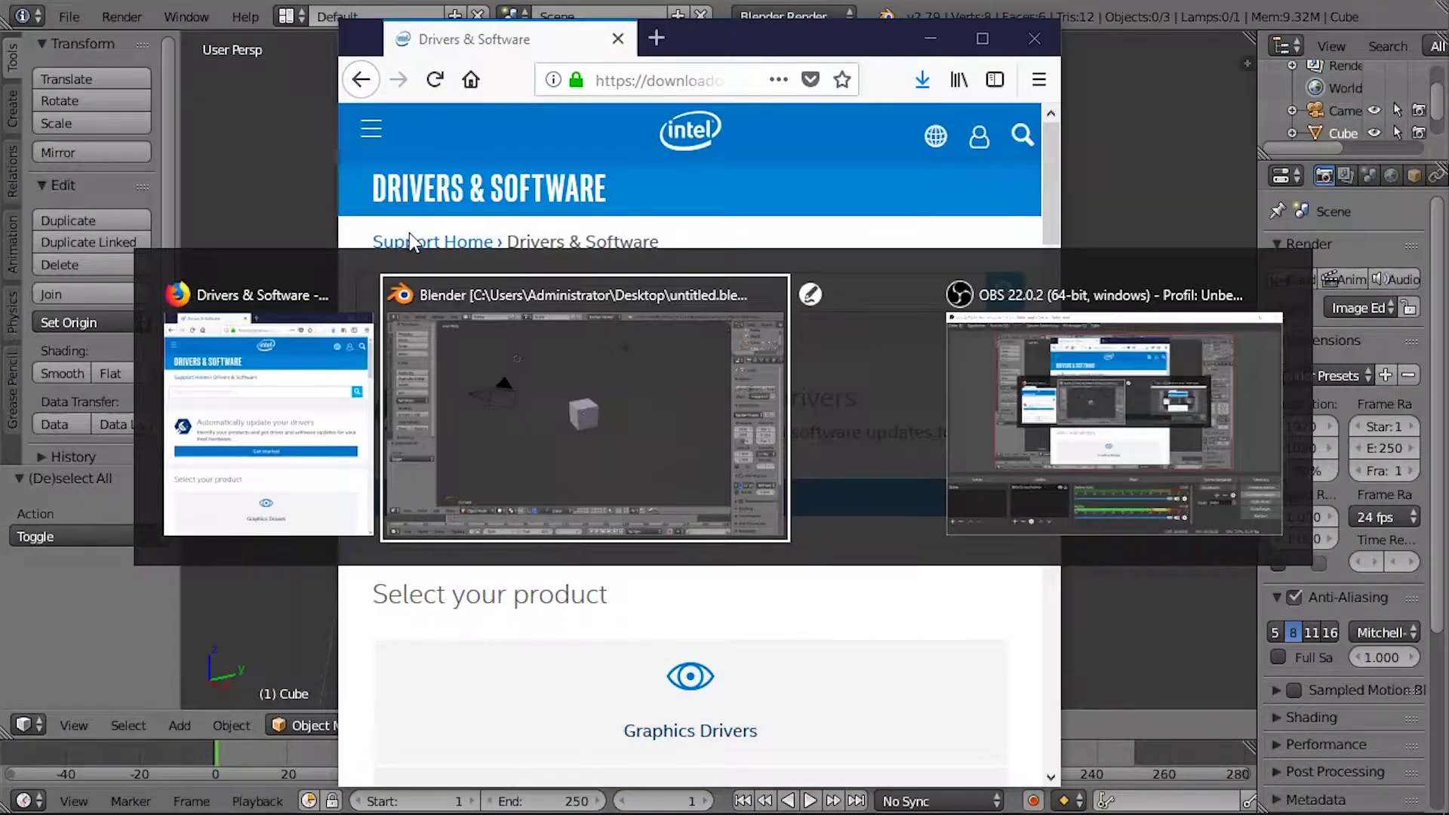
{"action": "key", "text": "Tab"}
{"action": "key", "text": "Tab"}
{"action": "key", "text": "Tab"}
{"action": "left_click", "coordinate": [518, 313]}
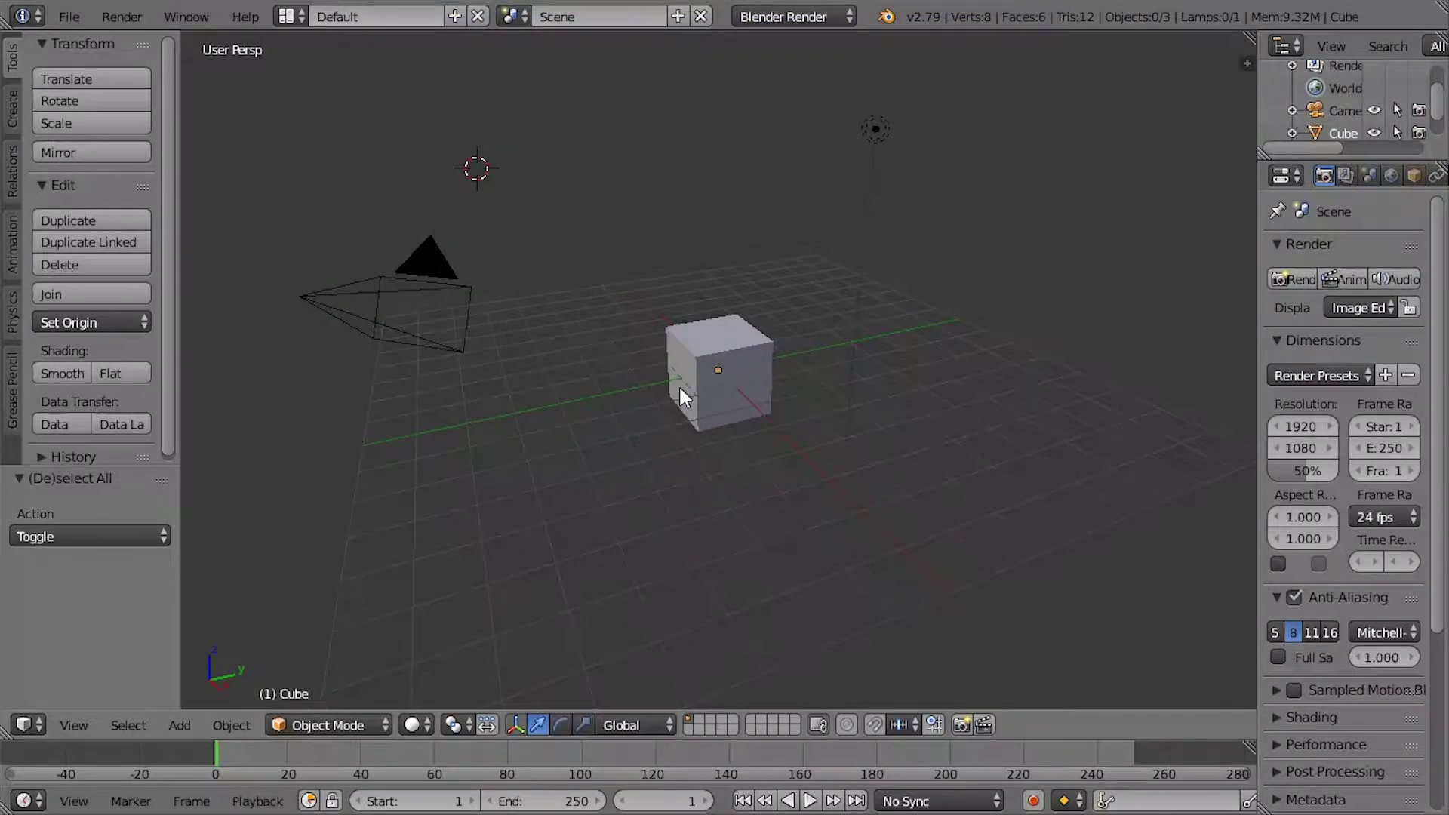
{"action": "key", "text": "super+Left"}
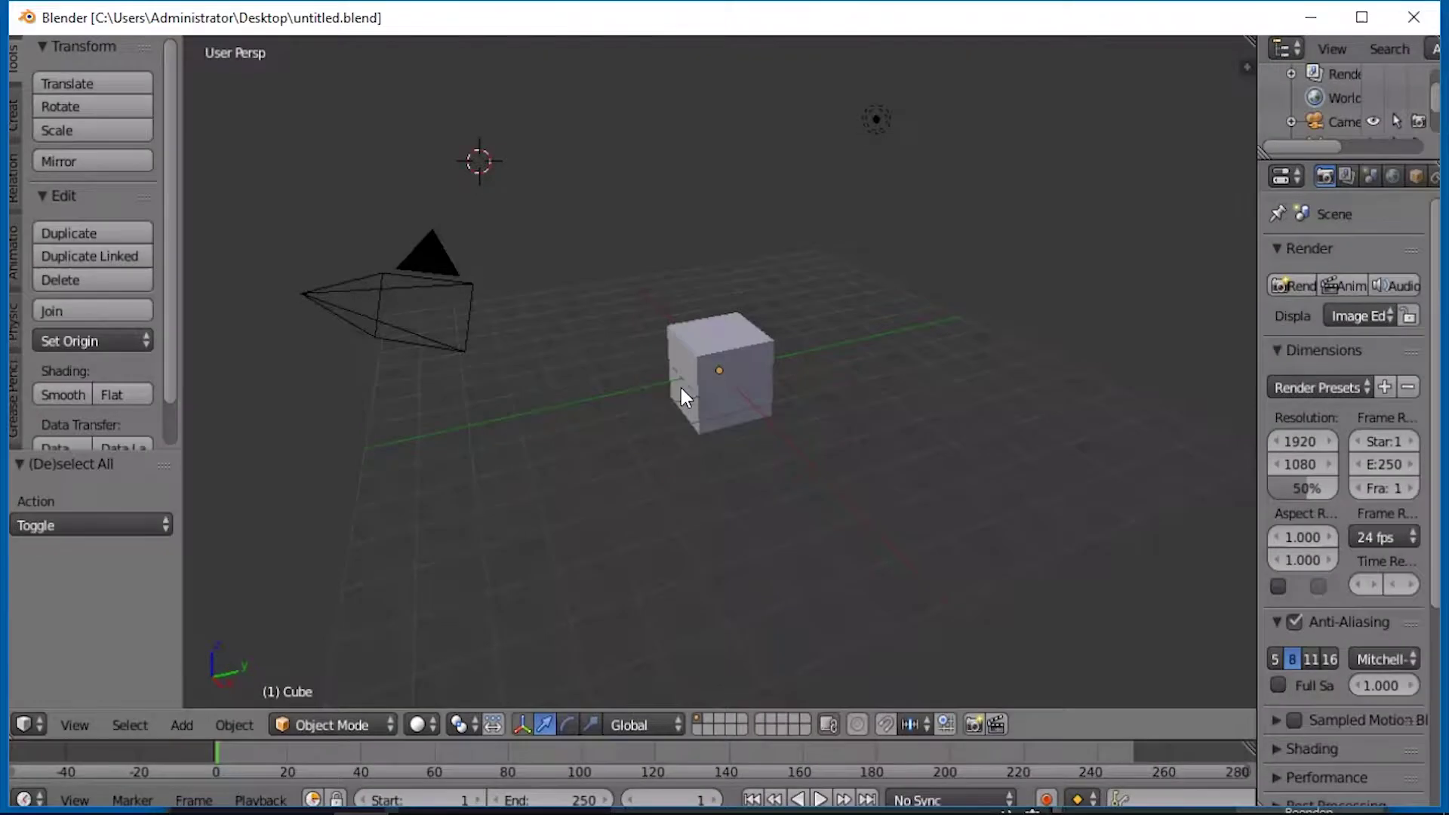
{"action": "key", "text": "Escape"}
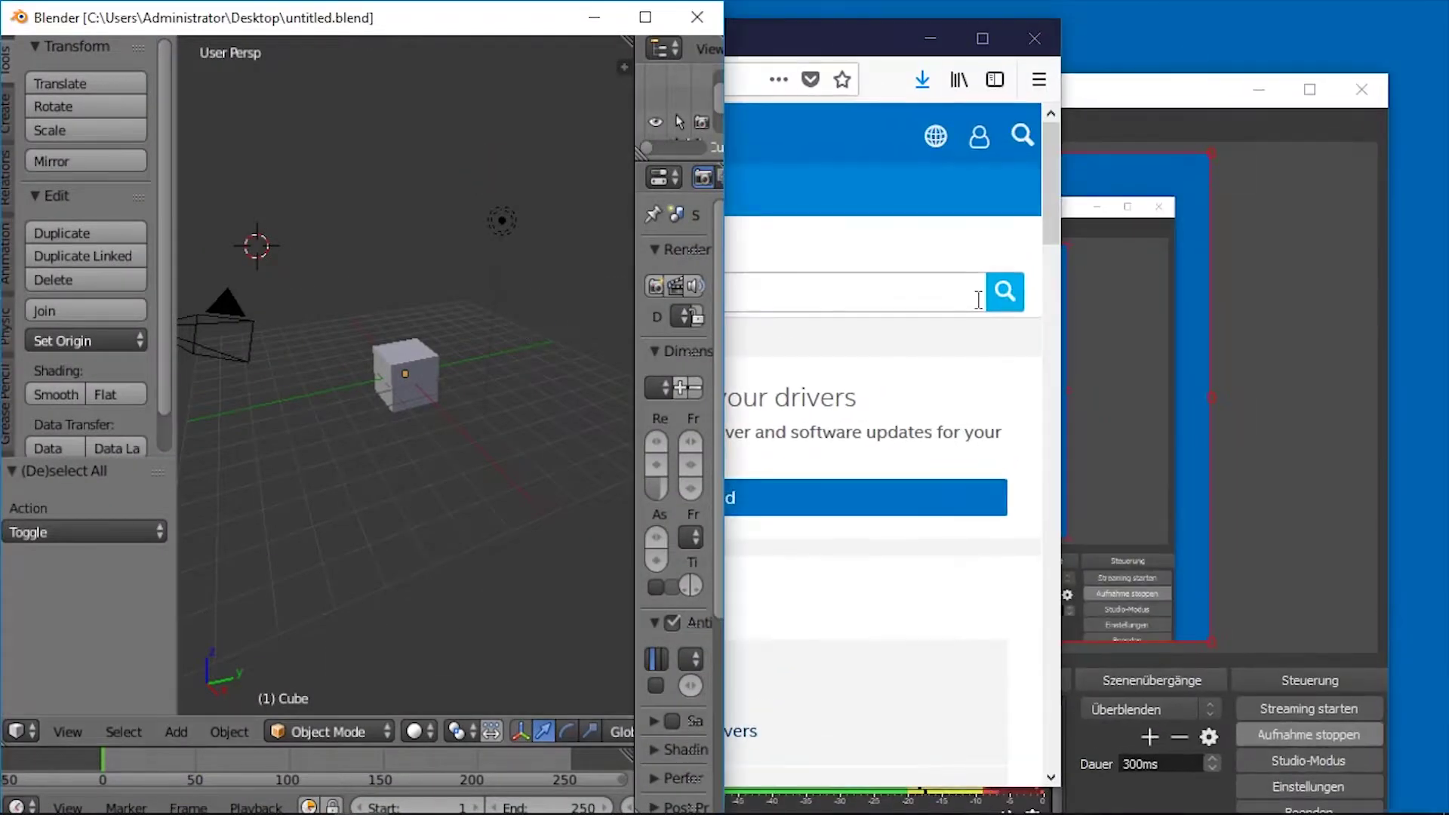
Minimize Blender and the Firefox drivers page, and launch Task Manager from the Win+X menu
{"action": "left_click", "coordinate": [588, 16]}
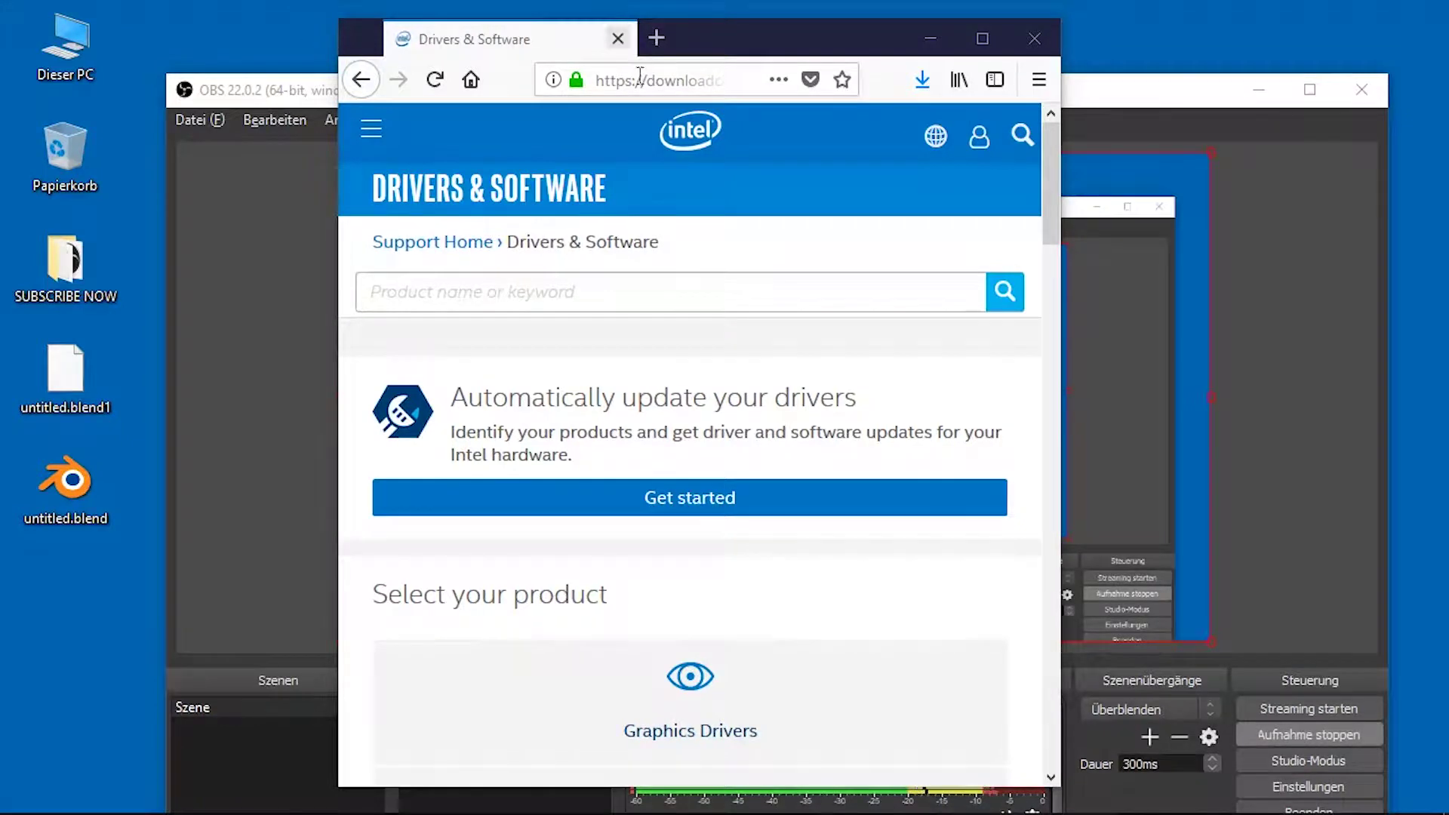
{"action": "left_click", "coordinate": [914, 31]}
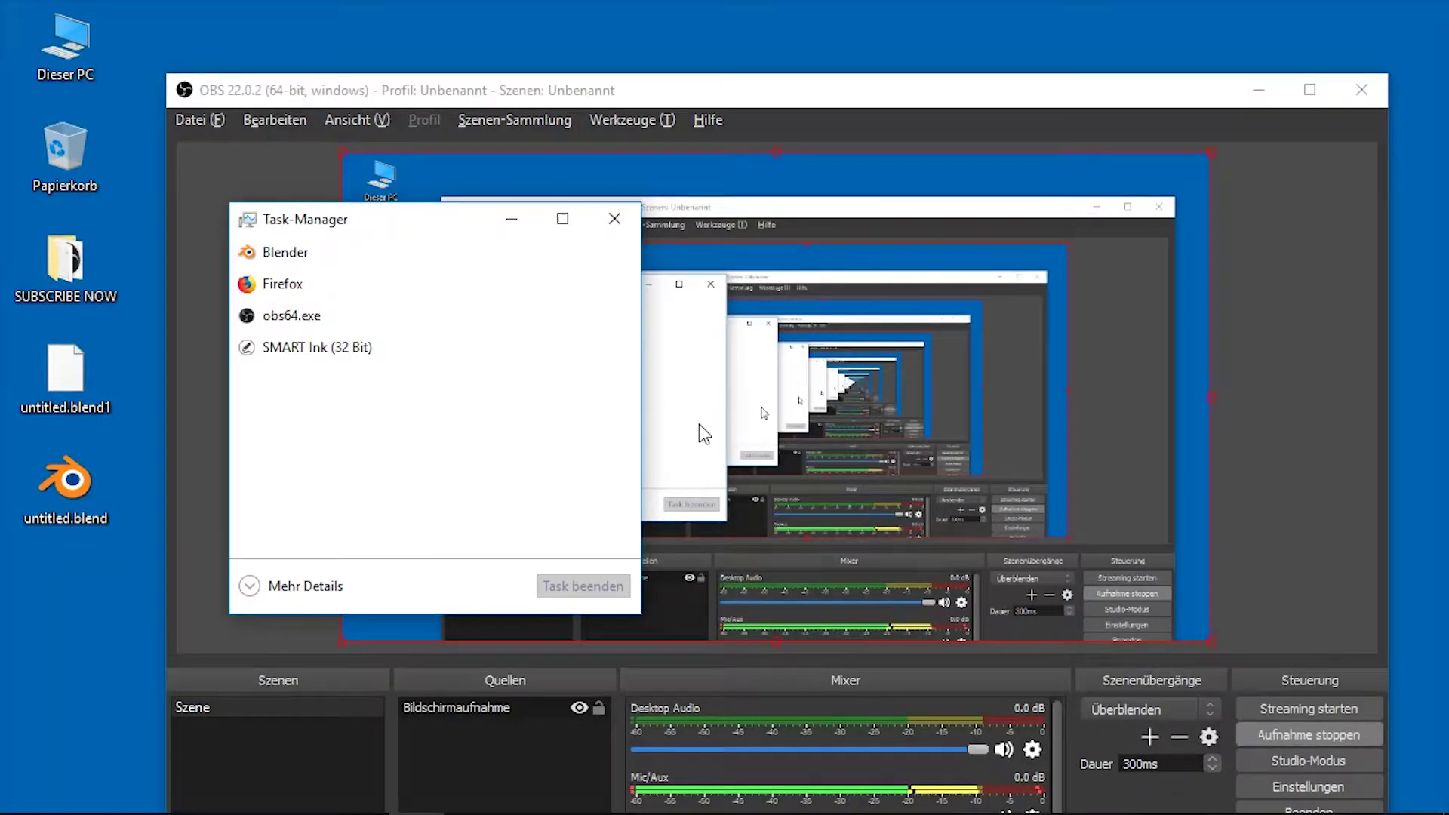
{"action": "right_click", "coordinate": [18, 796]}
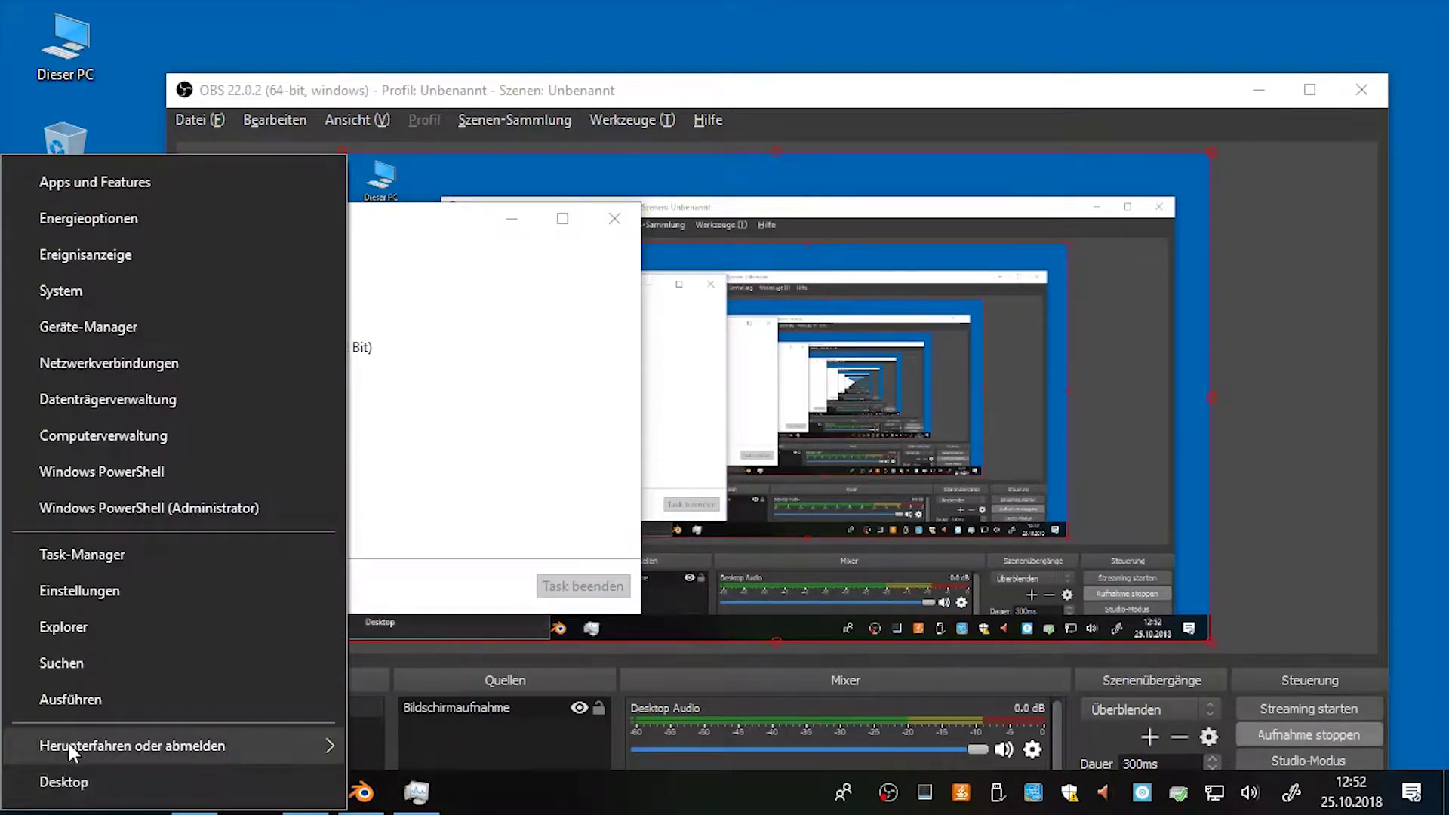
{"action": "left_click", "coordinate": [95, 552]}
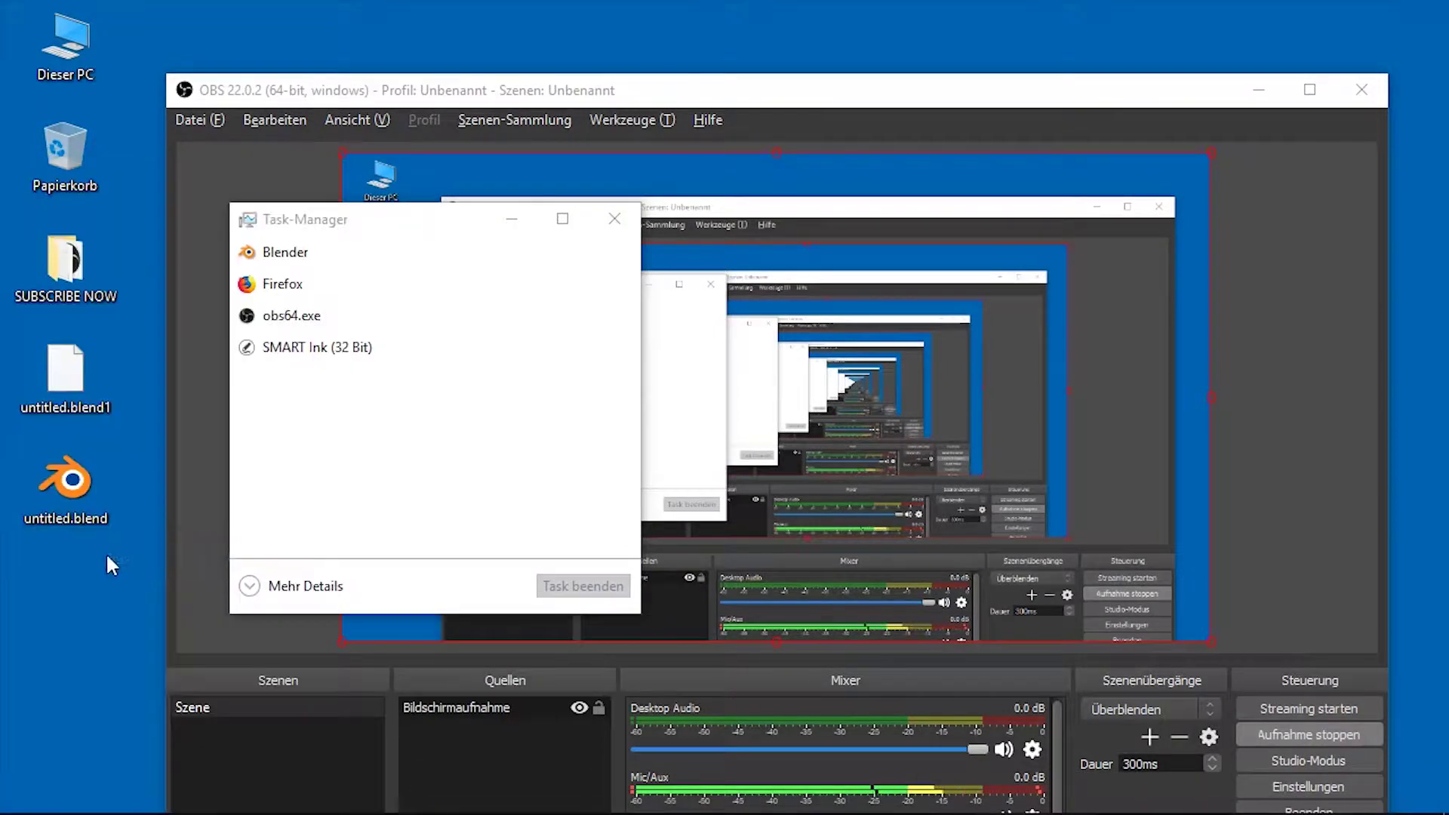
Expand Task Manager to Mehr Details, move it up-left, and close OBS Studio
{"action": "left_click", "coordinate": [333, 590]}
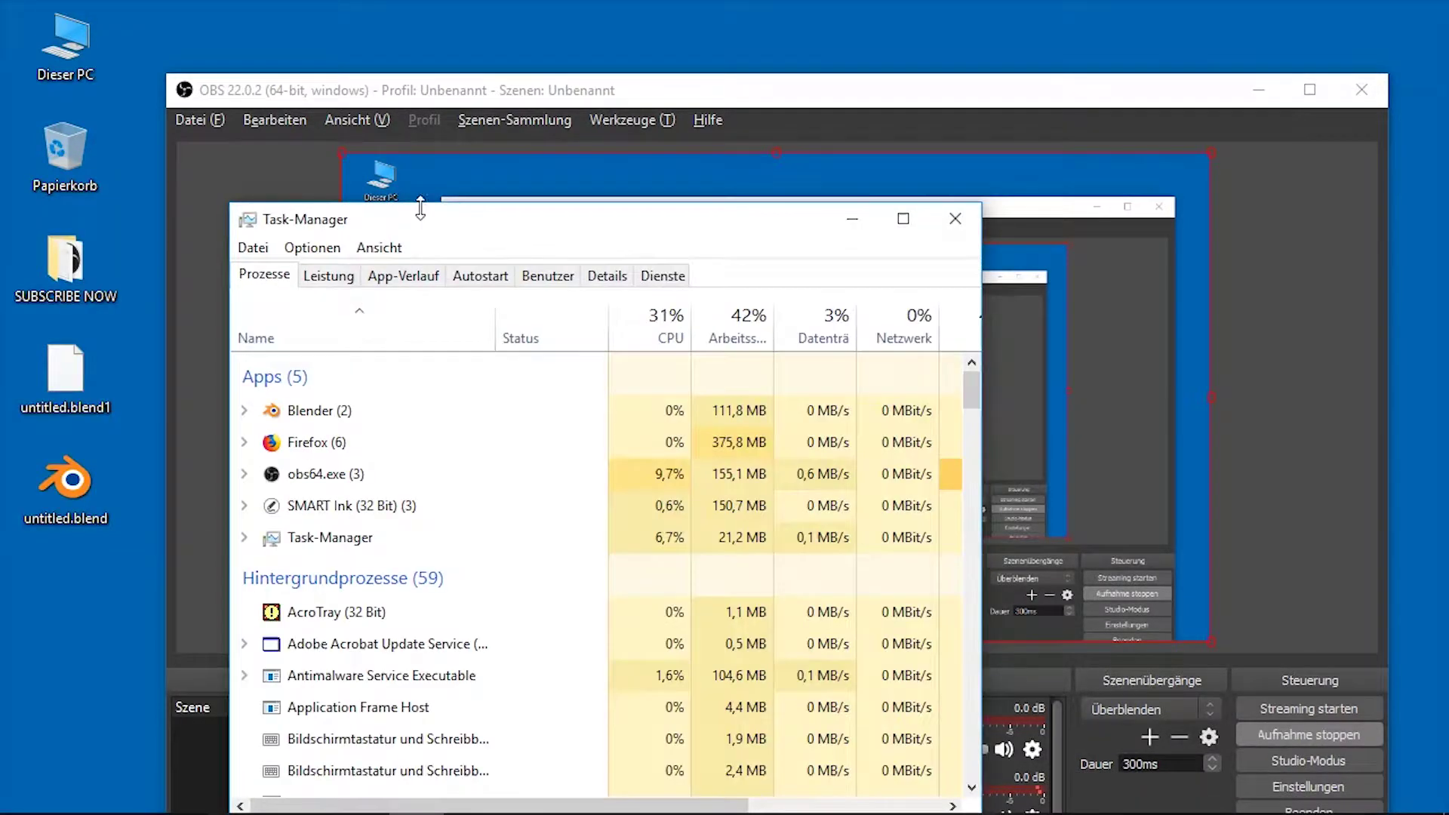
{"action": "left_click_drag", "start_coordinate": [453, 217], "coordinate": [400, 90]}
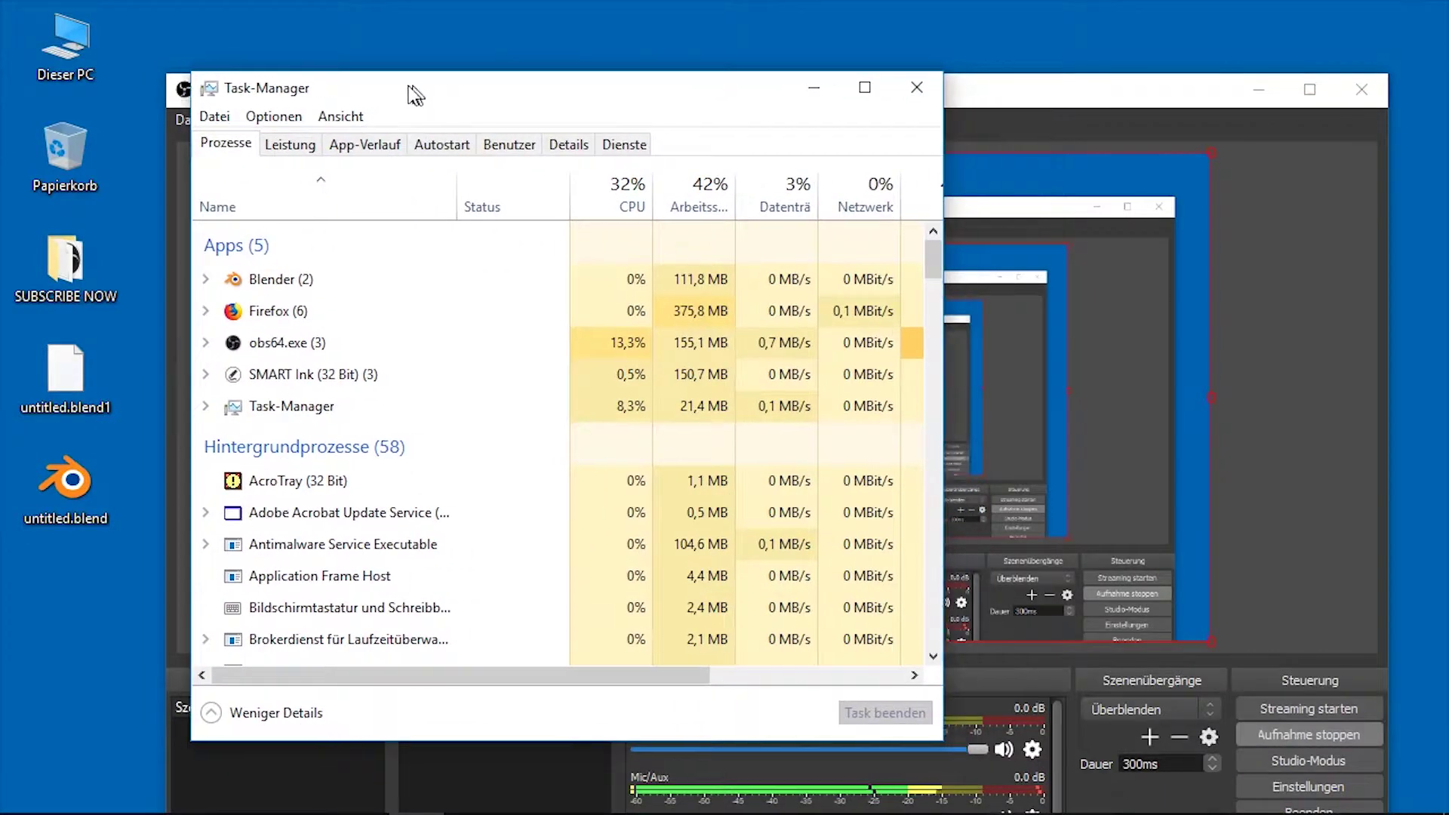
{"action": "left_click", "coordinate": [1357, 97]}
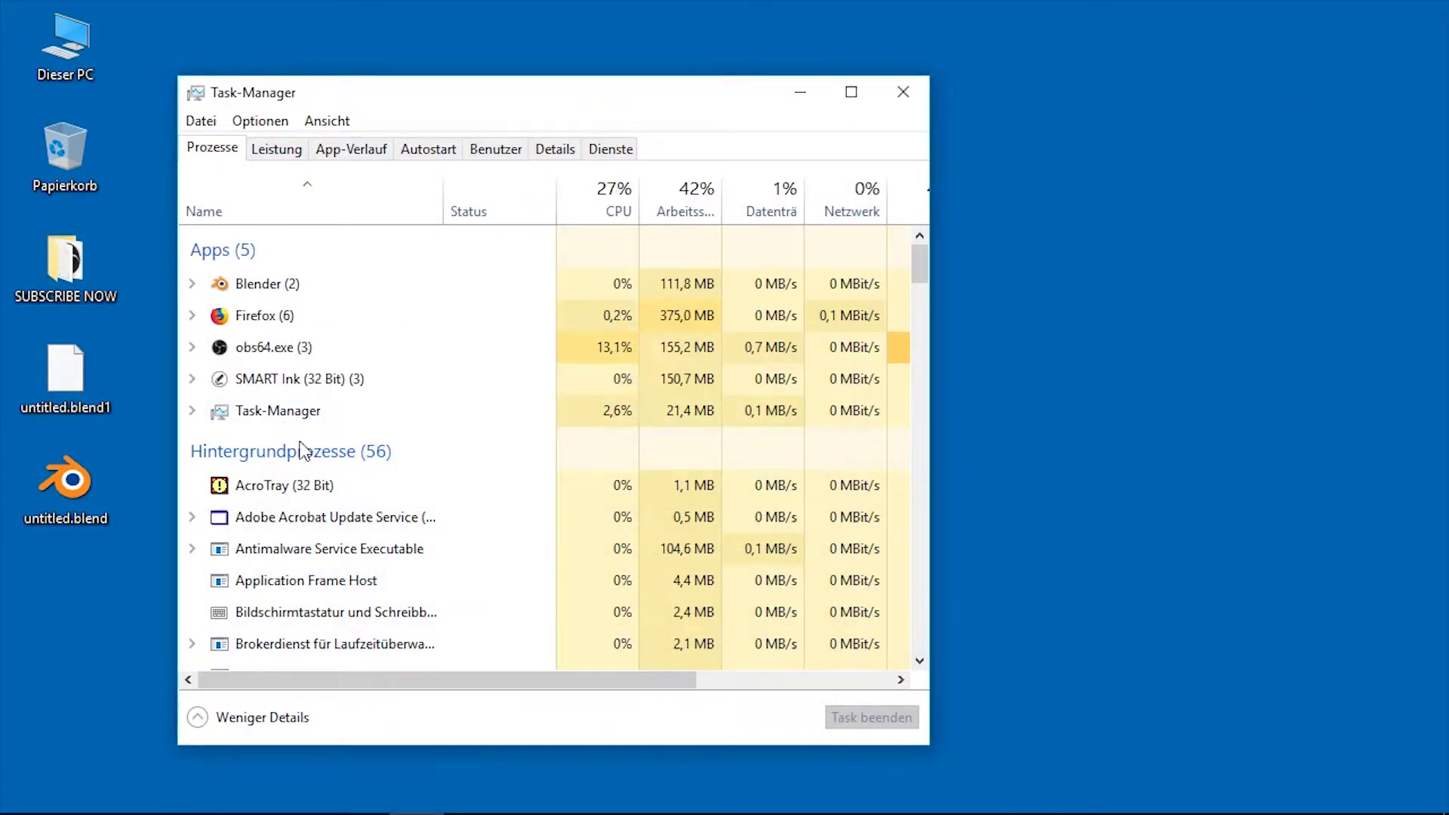
Show the Leistung tab's GPU 0 page identifying Intel Iris Plus Graphics 640
{"action": "left_click_drag", "start_coordinate": [271, 150], "coordinate": [186, 136]}
{"action": "left_click", "coordinate": [186, 136]}
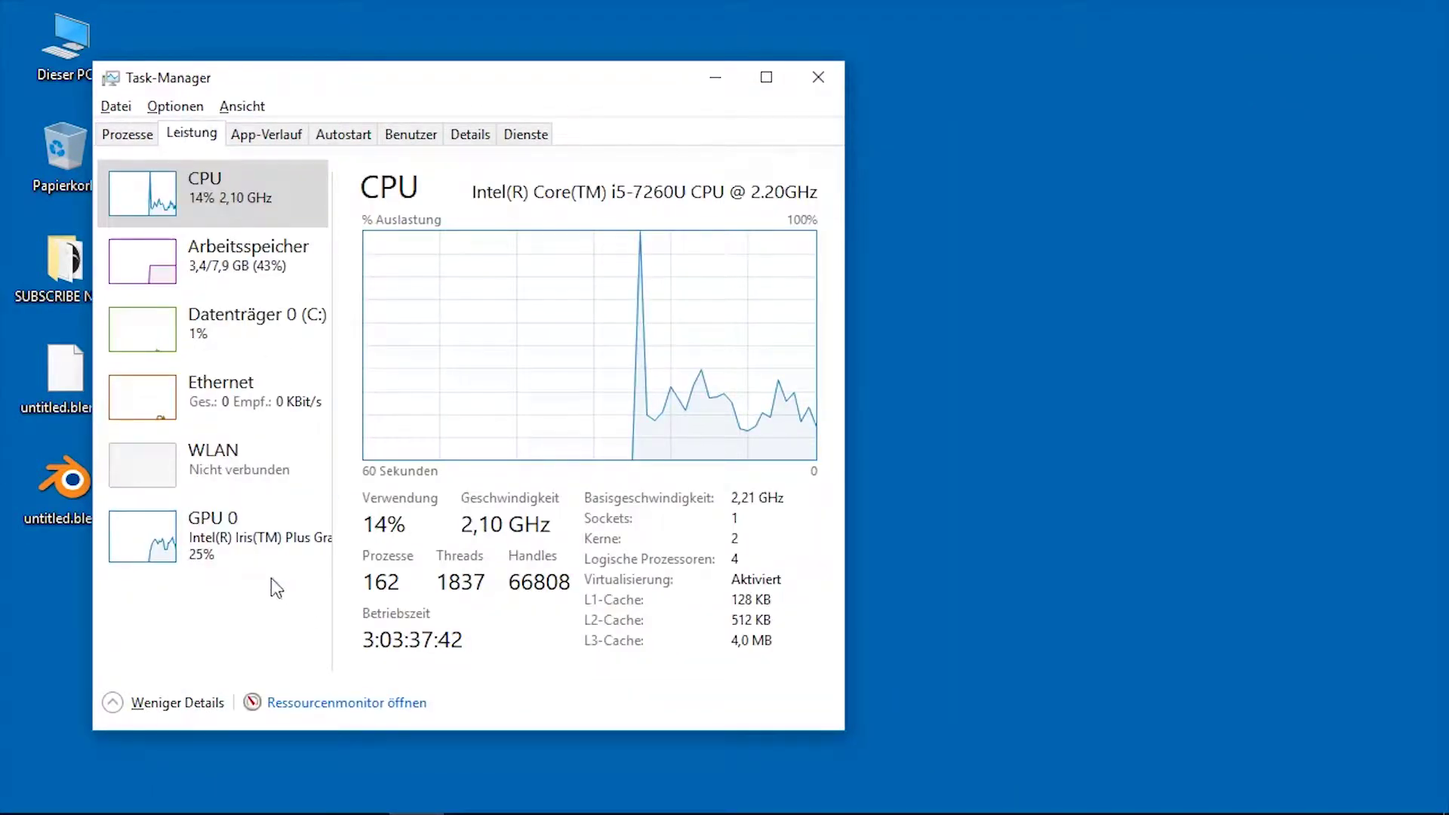
{"action": "left_click", "coordinate": [239, 521]}
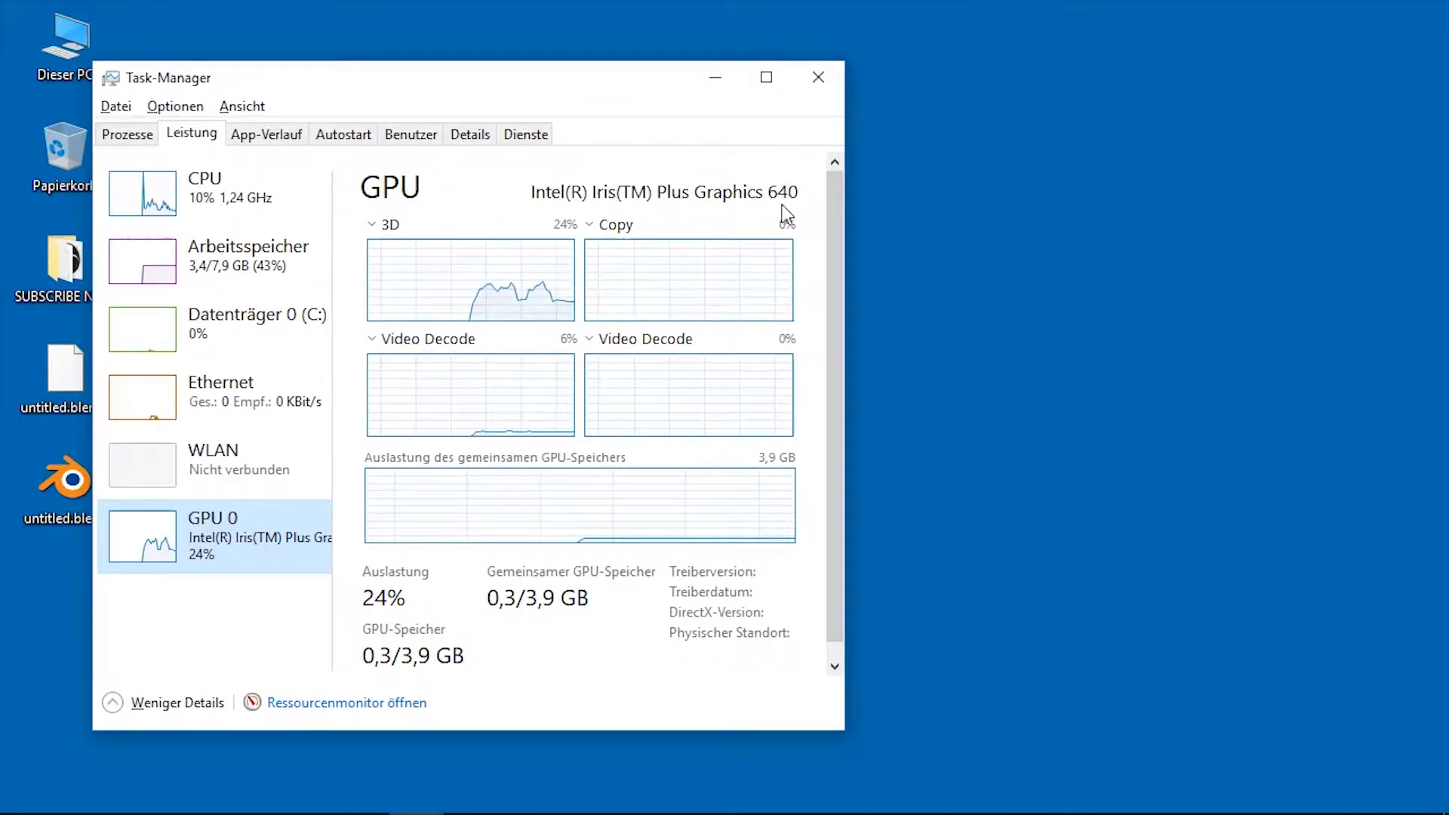
{"action": "key", "text": "alt+Tab"}
{"action": "key", "text": "alt+Tab"}
{"action": "key", "text": "alt+Tab"}
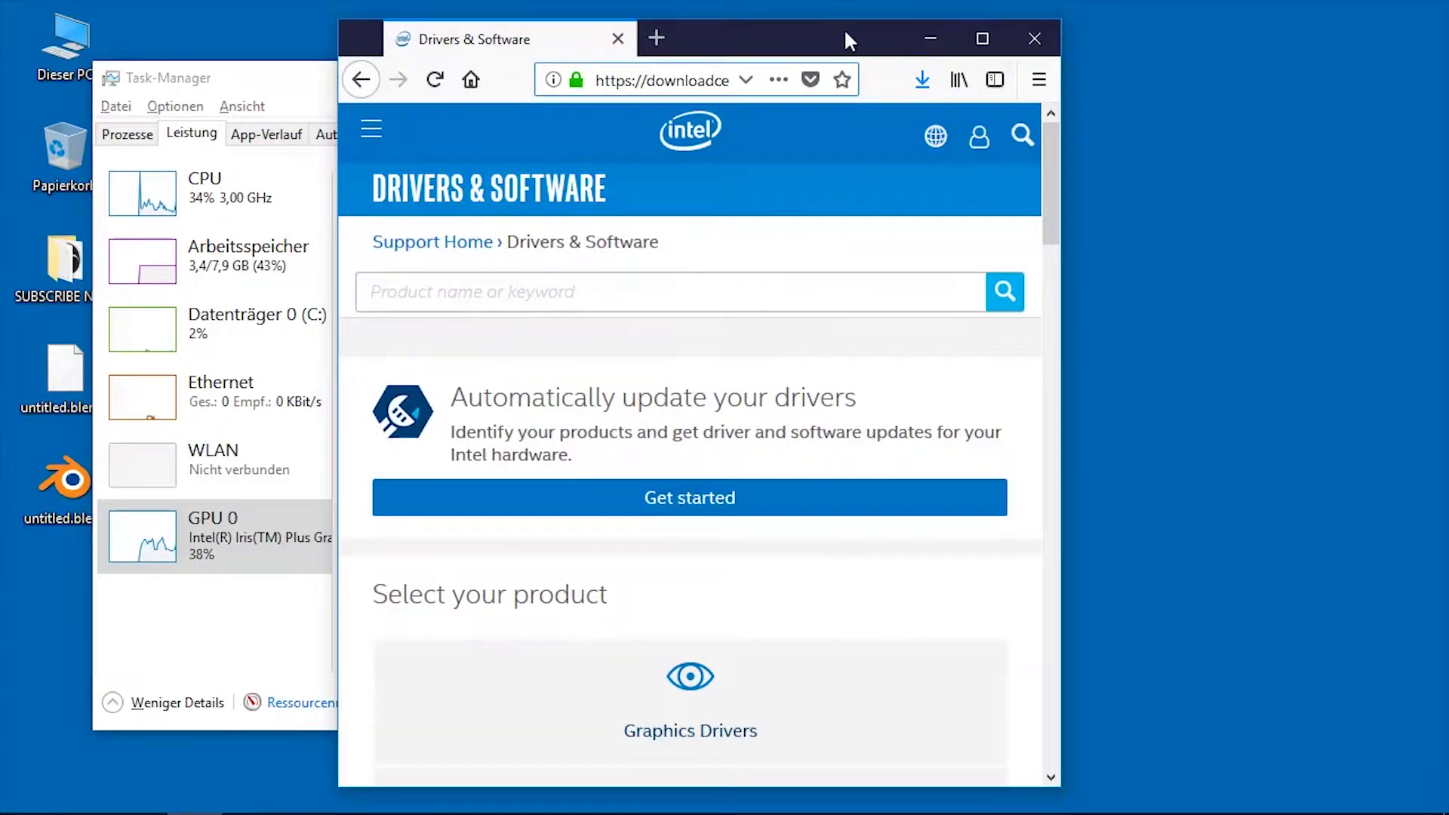
Rearrange the Firefox and Task Manager windows so both the Intel site and GPU panel show
{"action": "left_click_drag", "start_coordinate": [843, 29], "coordinate": [1114, 24]}
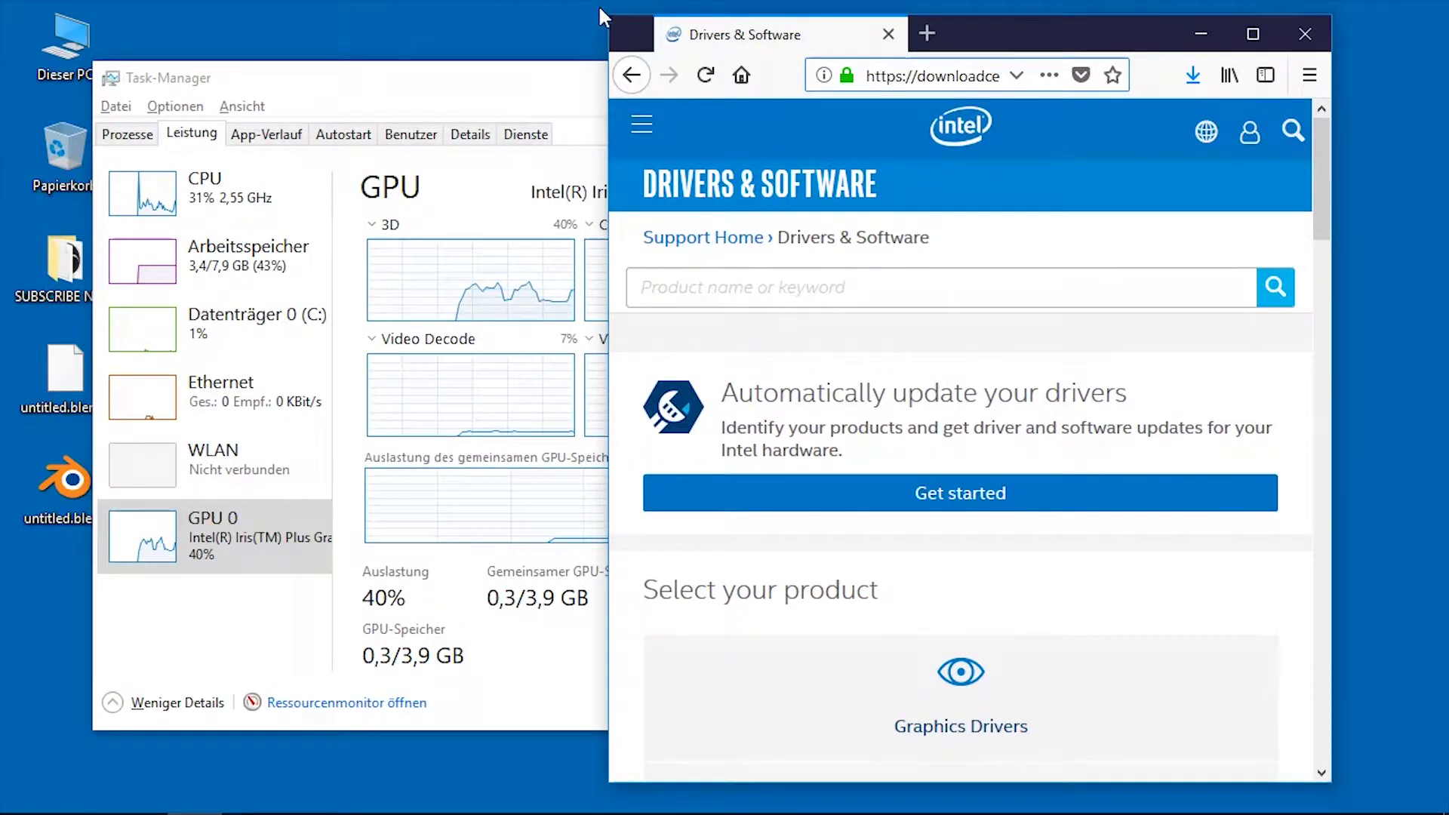
{"action": "left_click_drag", "start_coordinate": [608, 20], "coordinate": [446, 20]}
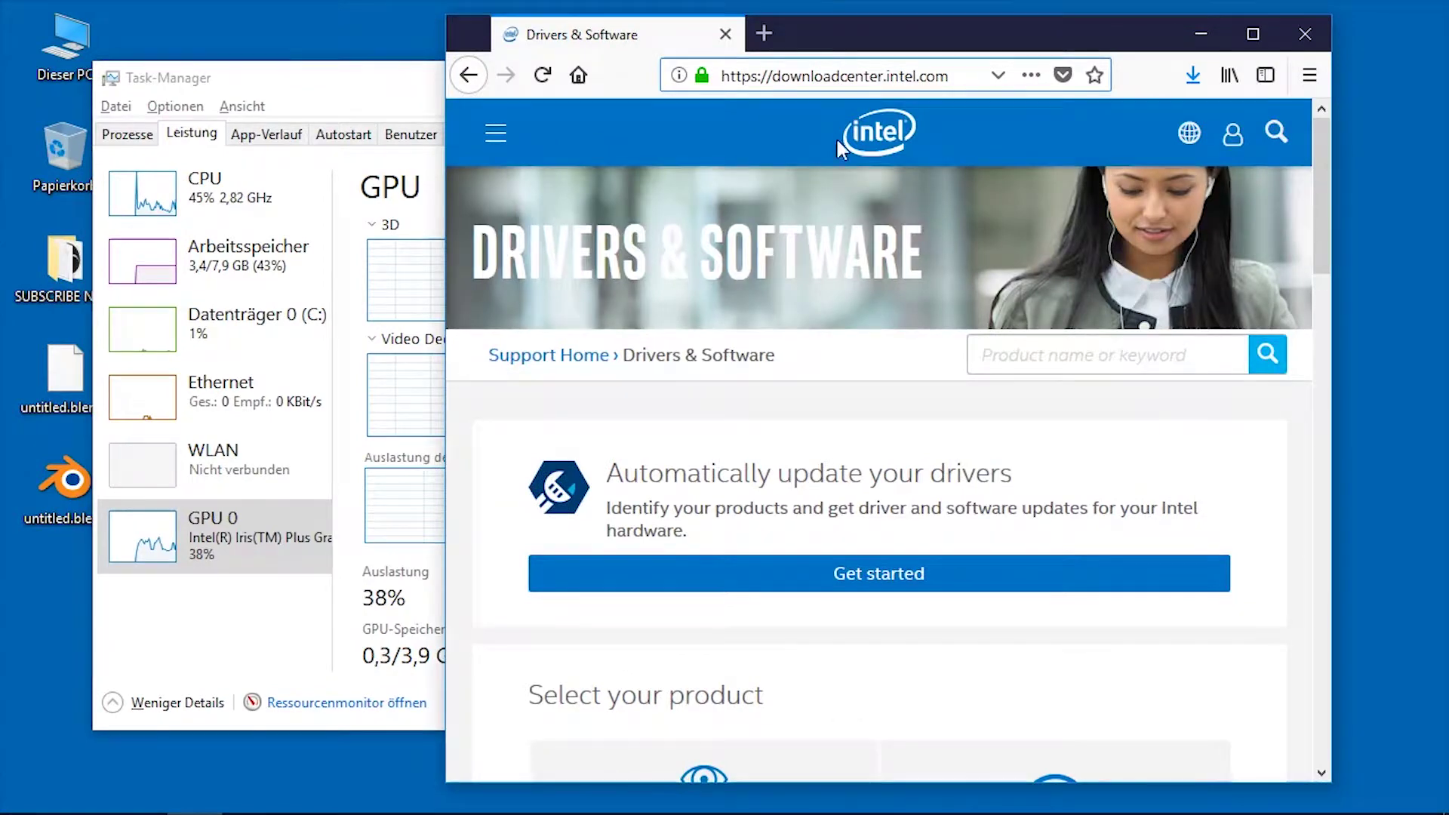
{"action": "left_click_drag", "start_coordinate": [771, 75], "coordinate": [948, 76]}
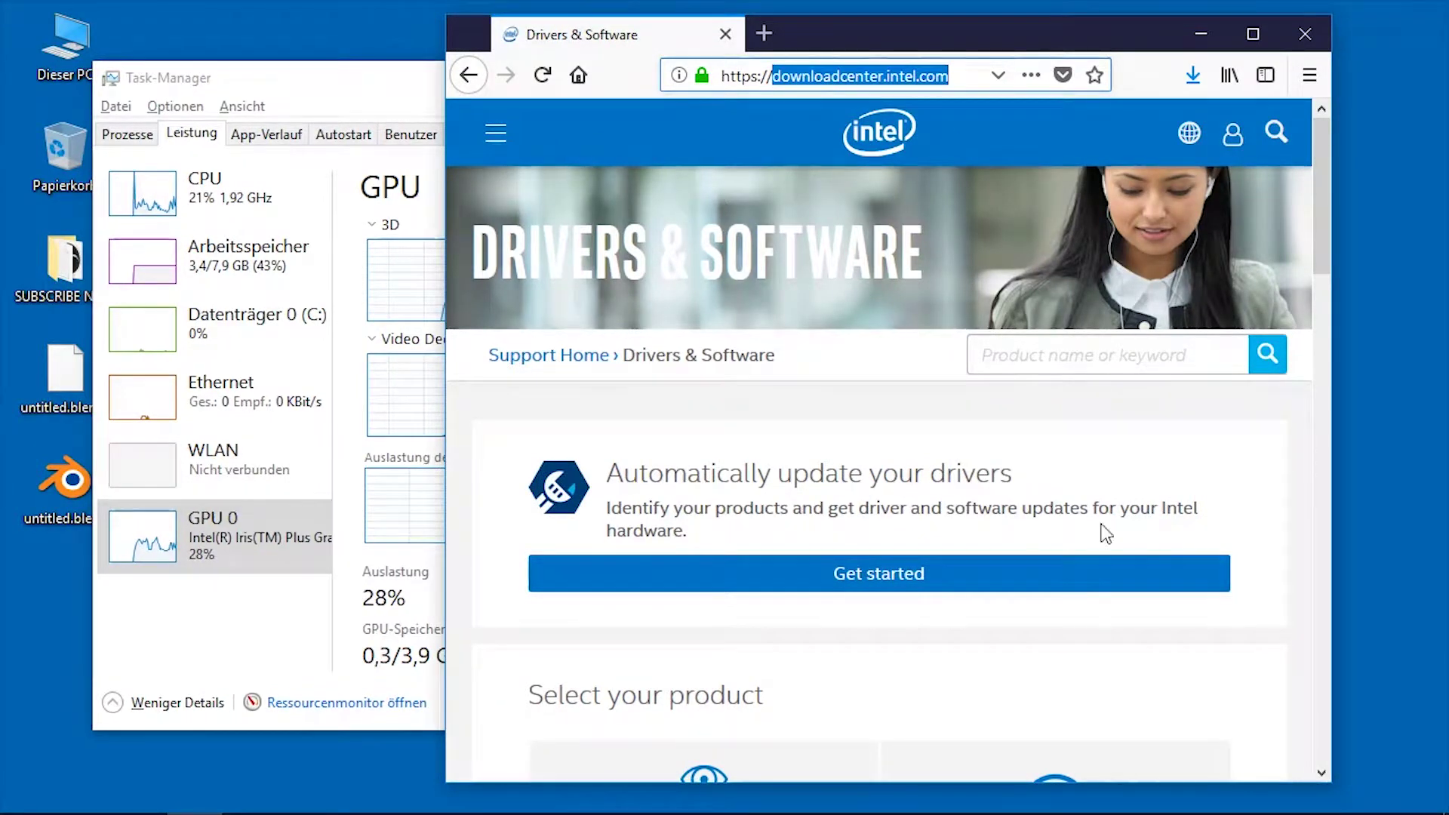
{"action": "left_click", "coordinate": [1073, 365]}
{"action": "left_click_drag", "start_coordinate": [373, 78], "coordinate": [340, 96]}
Search 'plus 640' and open the Intel Graphics Driver for Windows 10 page
{"action": "left_click", "coordinate": [1107, 355]}
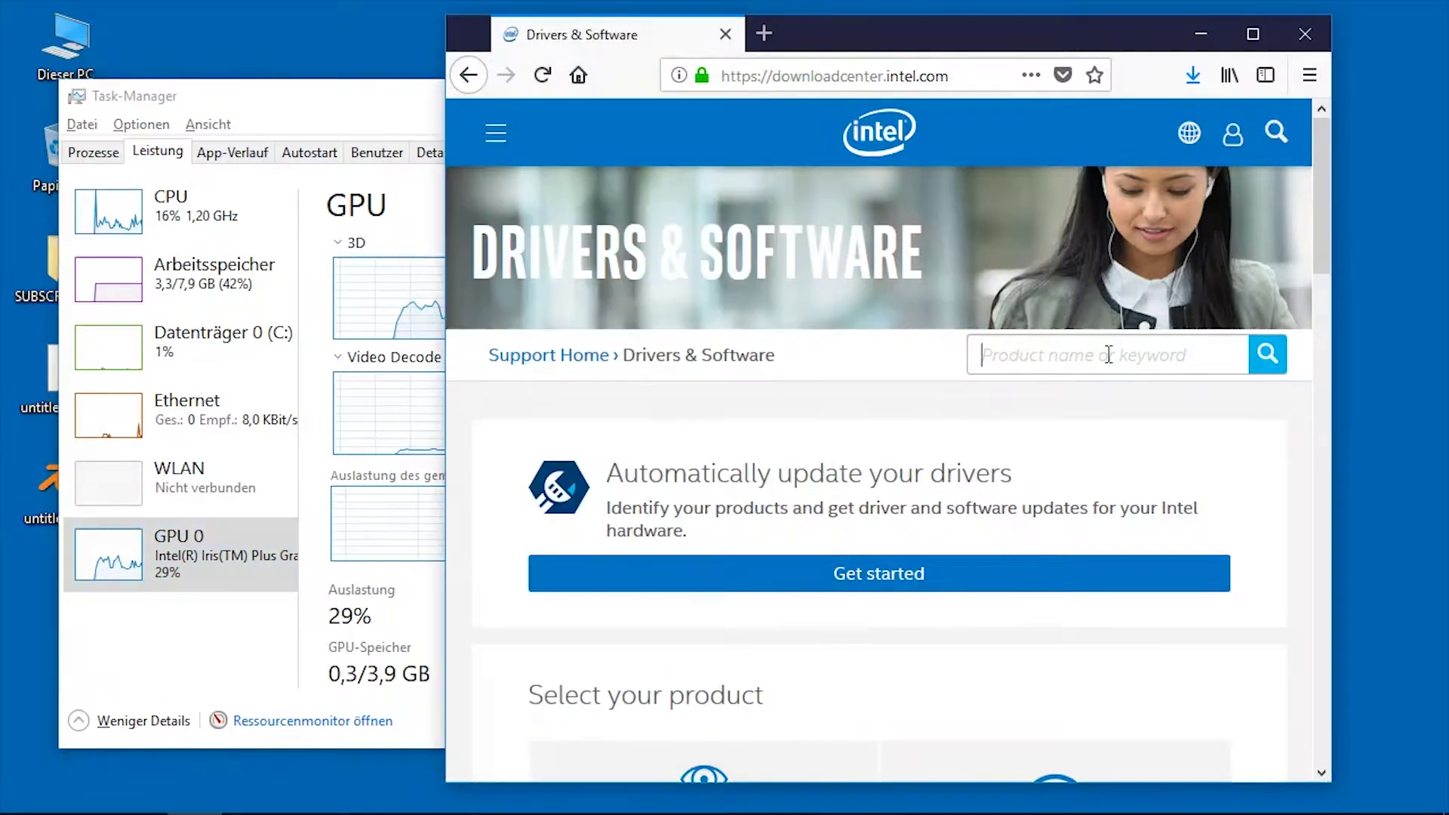
{"action": "type", "text": "plus "}
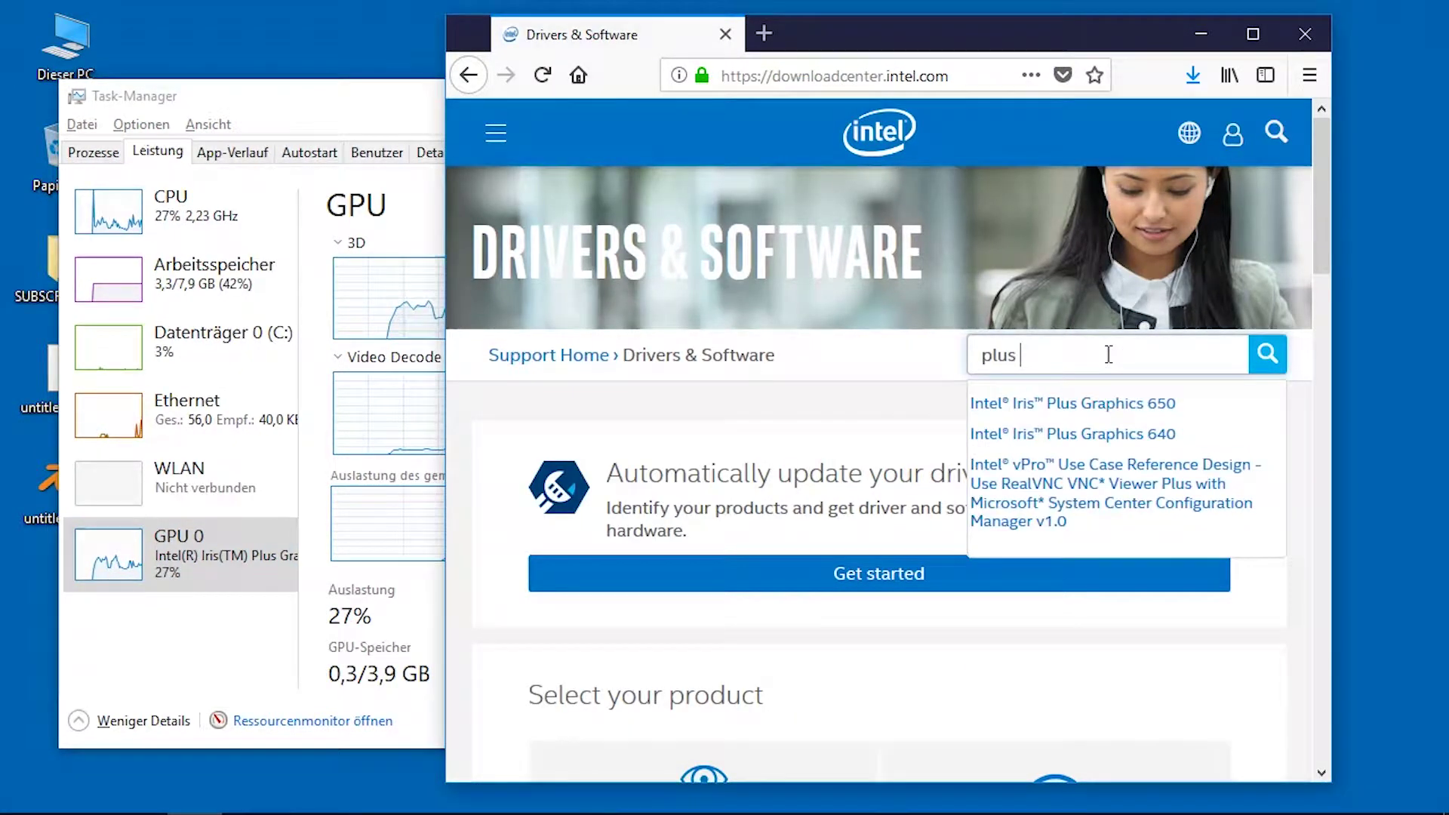
{"action": "type", "text": "640"}
{"action": "left_click", "coordinate": [1112, 406]}
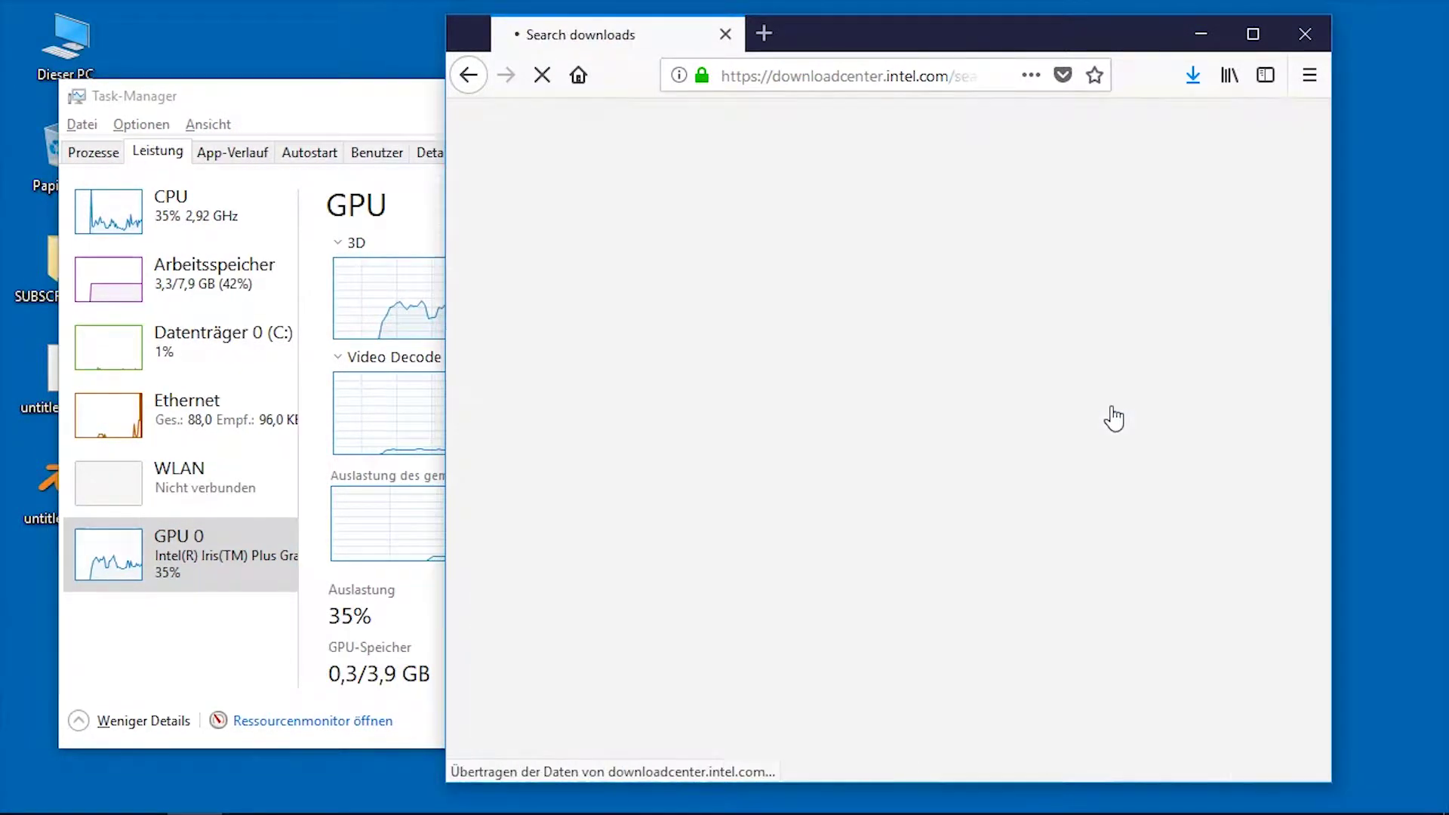
{"action": "left_click", "coordinate": [1252, 34]}
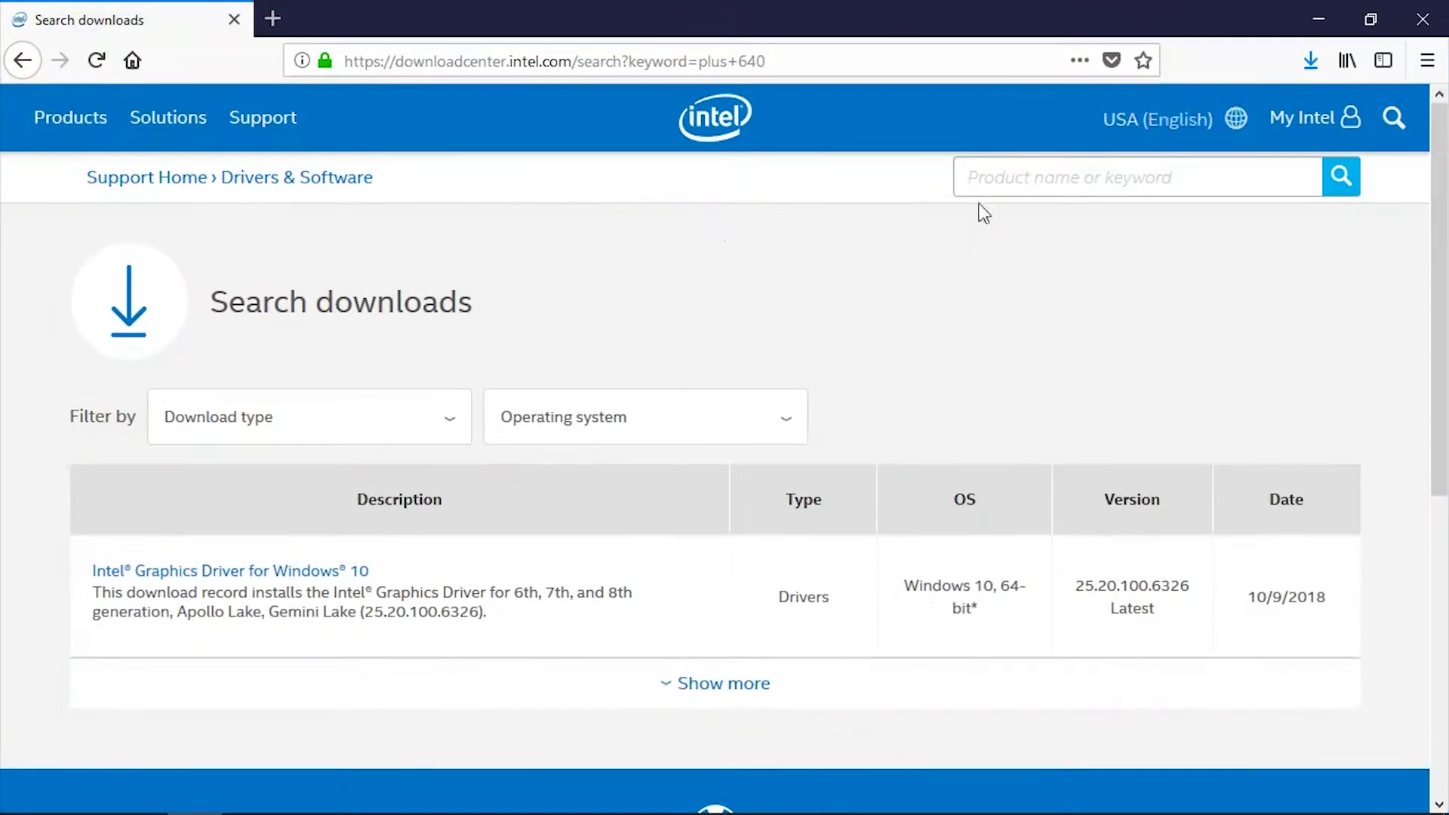
{"action": "scroll", "coordinate": [495, 431], "scroll_direction": "down", "scroll_amount": 3}
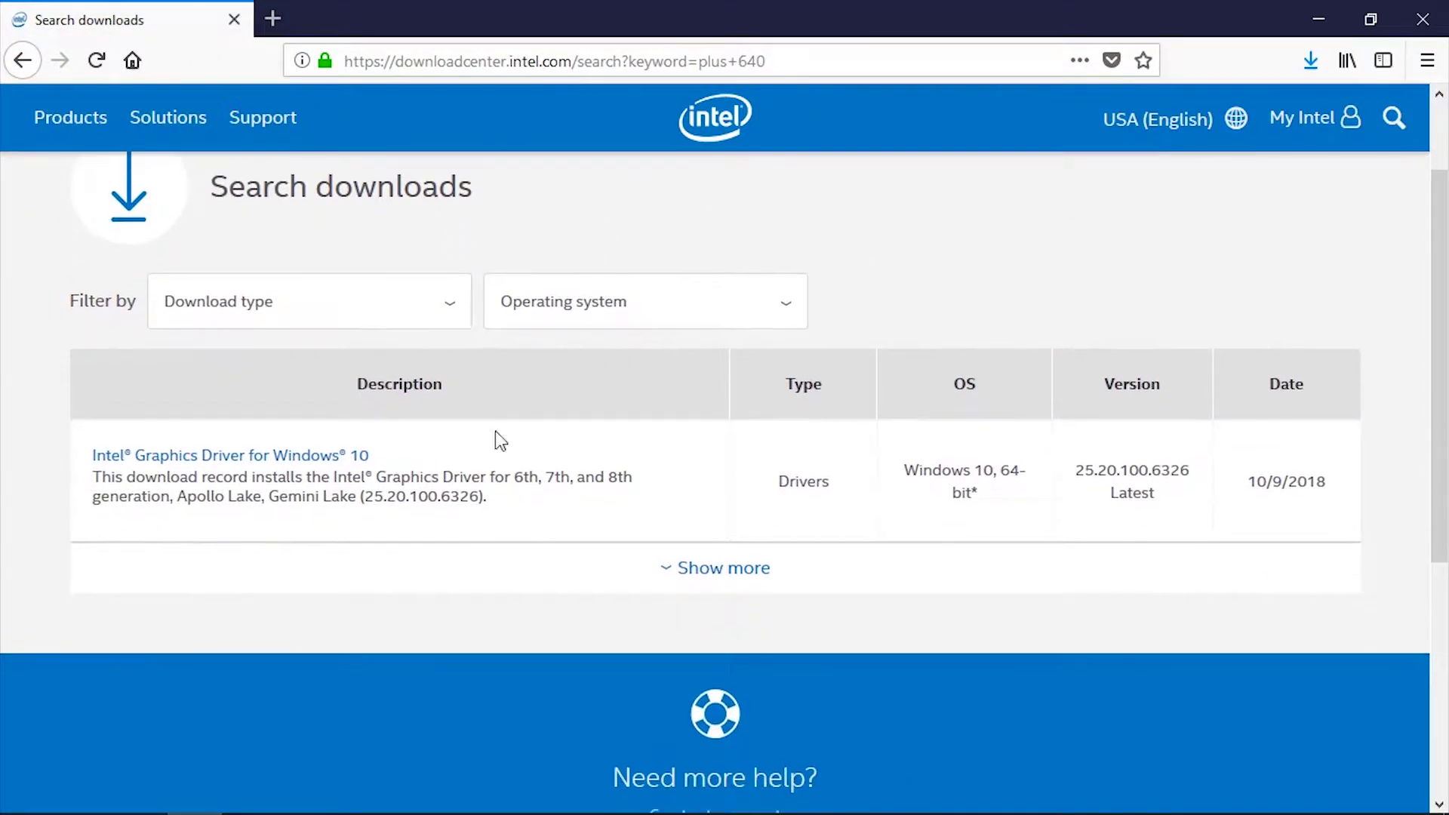
{"action": "left_click", "coordinate": [352, 459]}
Download win64_25.20.100.6326.exe and choose Datei speichern
{"action": "scroll", "coordinate": [340, 533], "scroll_direction": "down", "scroll_amount": 5}
{"action": "scroll", "coordinate": [342, 538], "scroll_direction": "down", "scroll_amount": 5}
{"action": "left_click", "coordinate": [289, 413]}
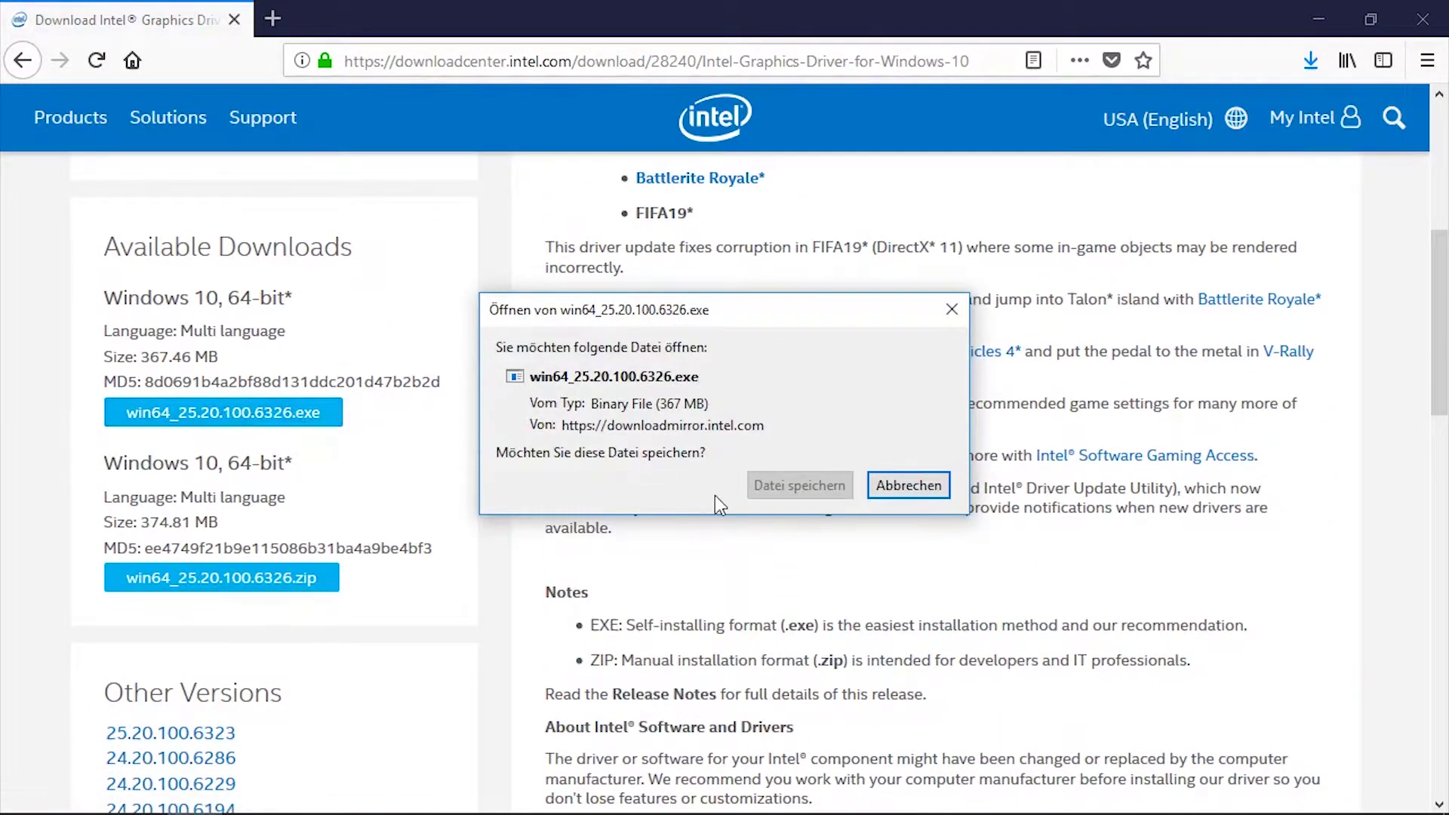
{"action": "left_click", "coordinate": [825, 491]}
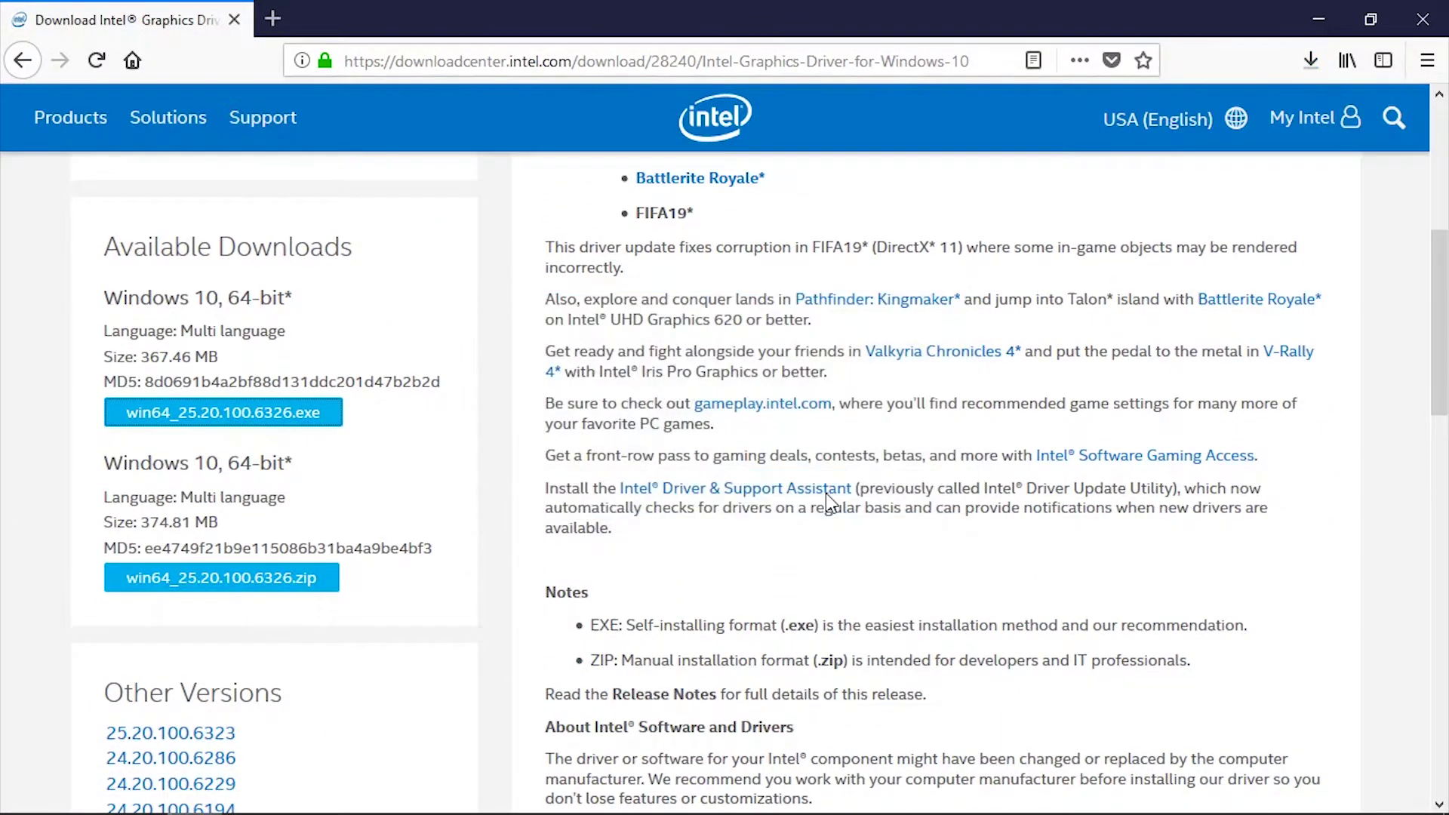
Minimize the browser, close Task Manager, and open Dieser PC in File Explorer
{"action": "left_click", "coordinate": [1309, 13]}
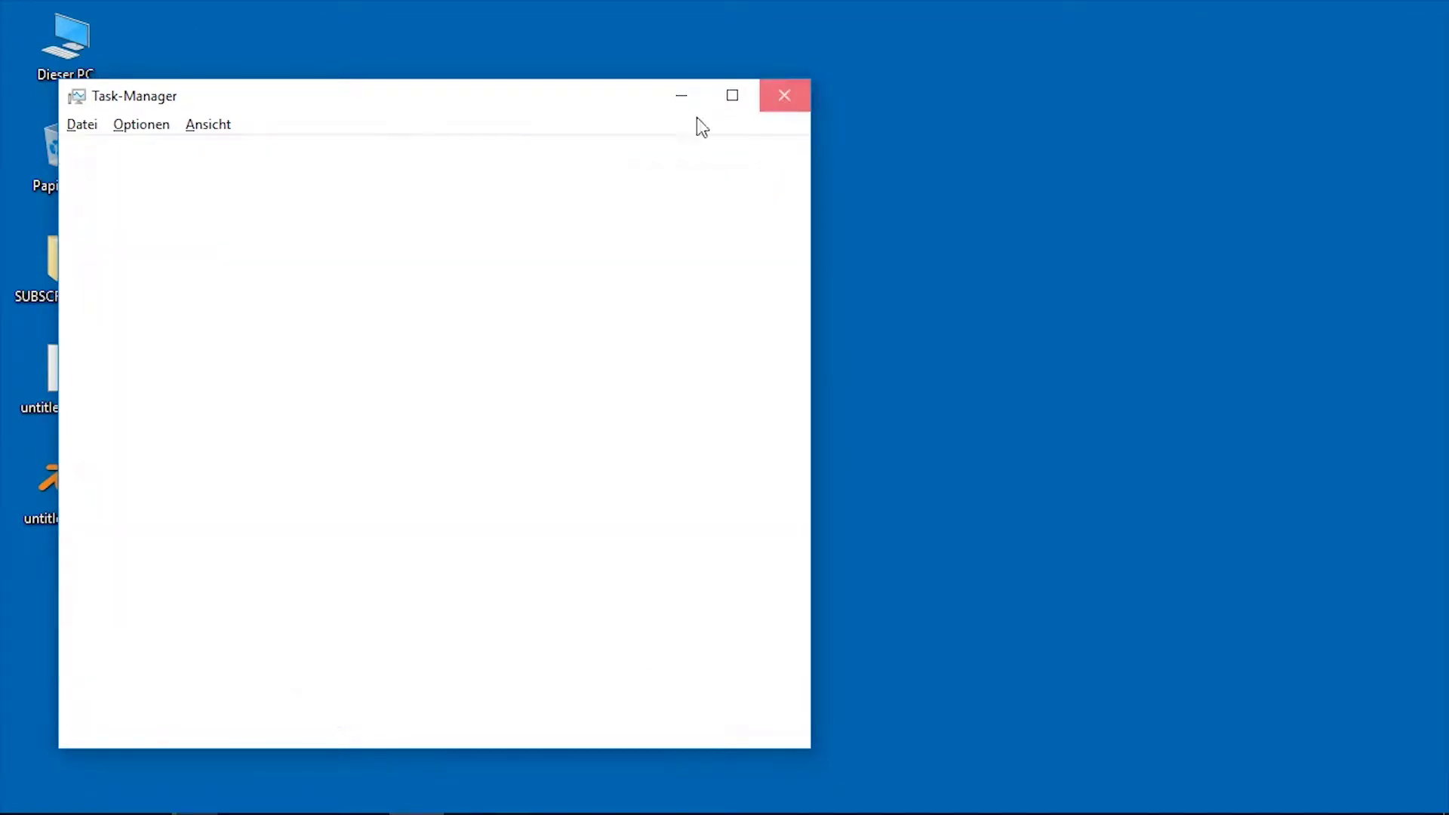
{"action": "key", "text": "alt+F4"}
{"action": "double_click", "coordinate": [50, 38]}
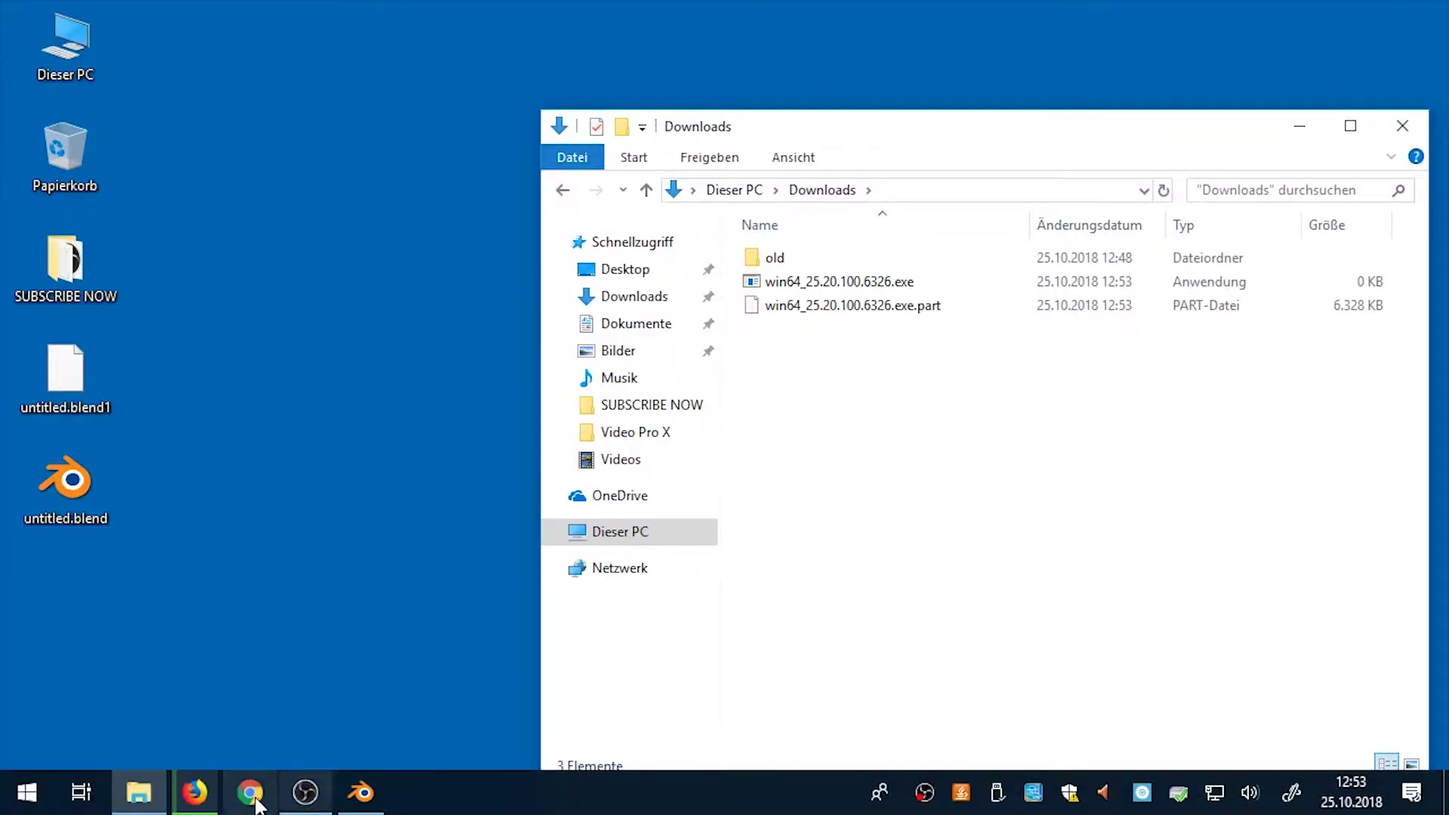
Confirm the download finished, launch win64_25.20.100.6326.exe from Downloads, and minimize Explorer
{"action": "left_click", "coordinate": [194, 792]}
{"action": "left_click", "coordinate": [1309, 59]}
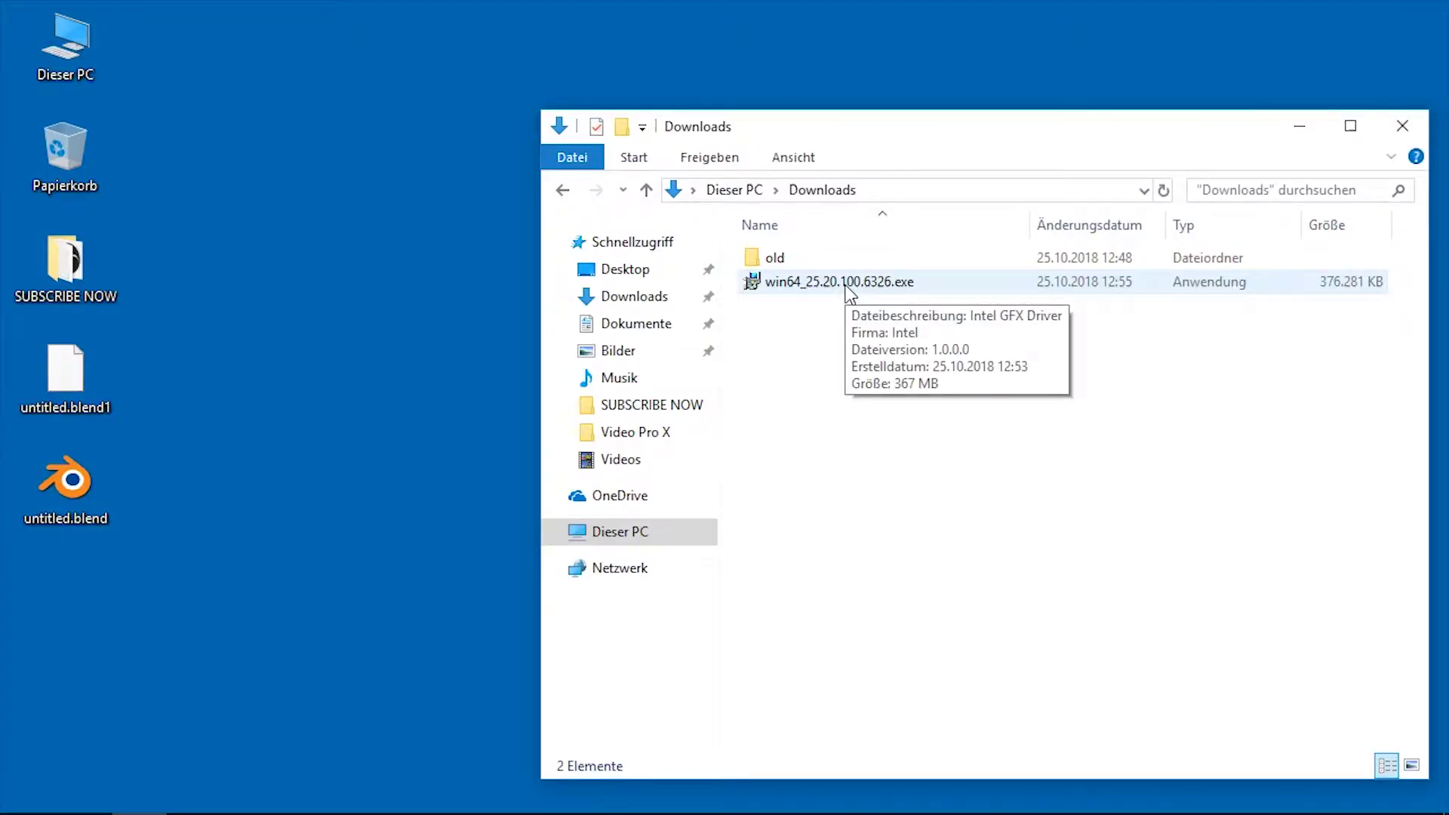
{"action": "double_click", "coordinate": [846, 288]}
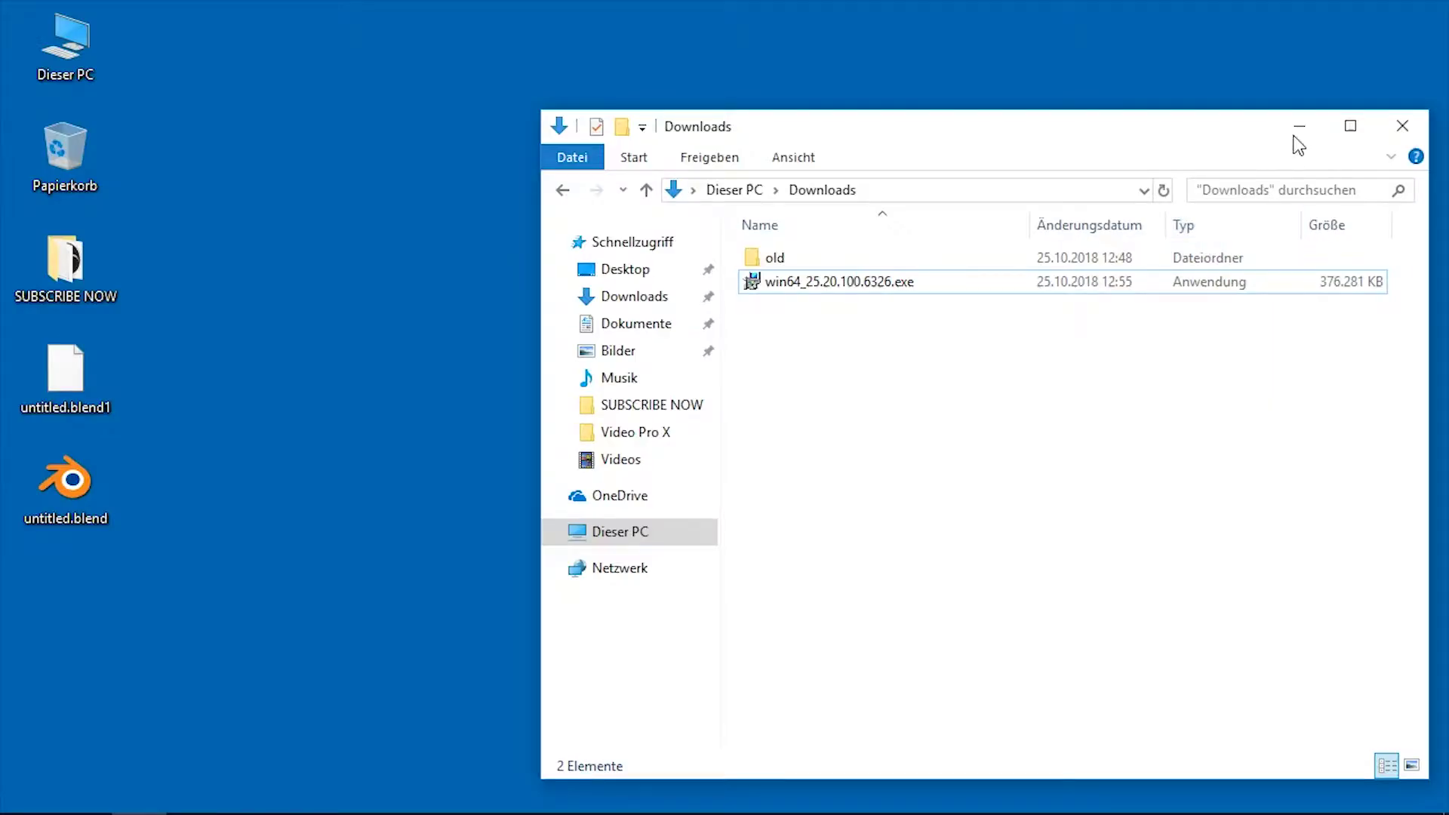
{"action": "left_click", "coordinate": [1294, 133]}
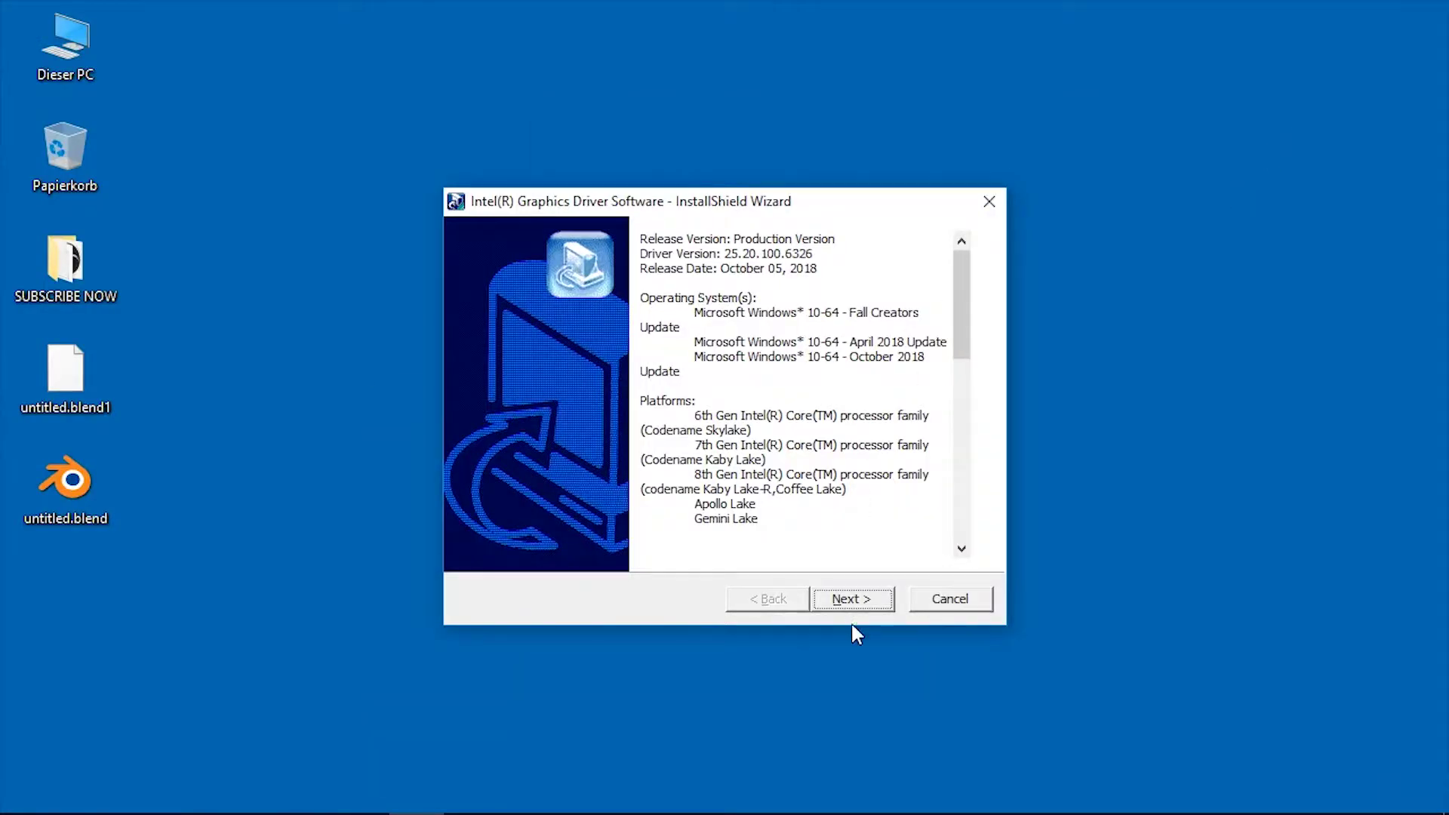
Go past the Intel installer's welcome page, accept the licence (Ja), and start installing
{"action": "left_click", "coordinate": [854, 605]}
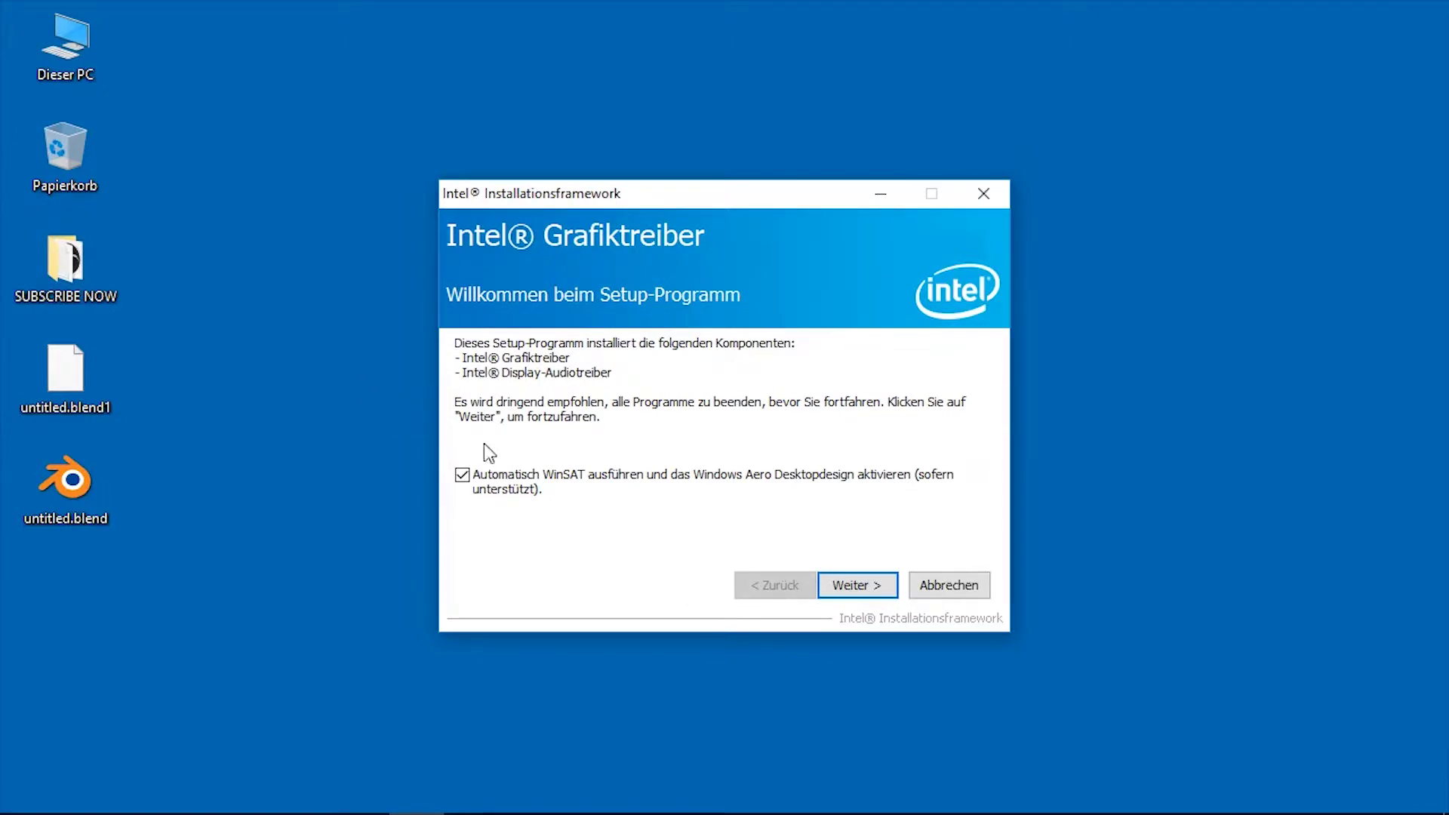
{"action": "left_click", "coordinate": [873, 596]}
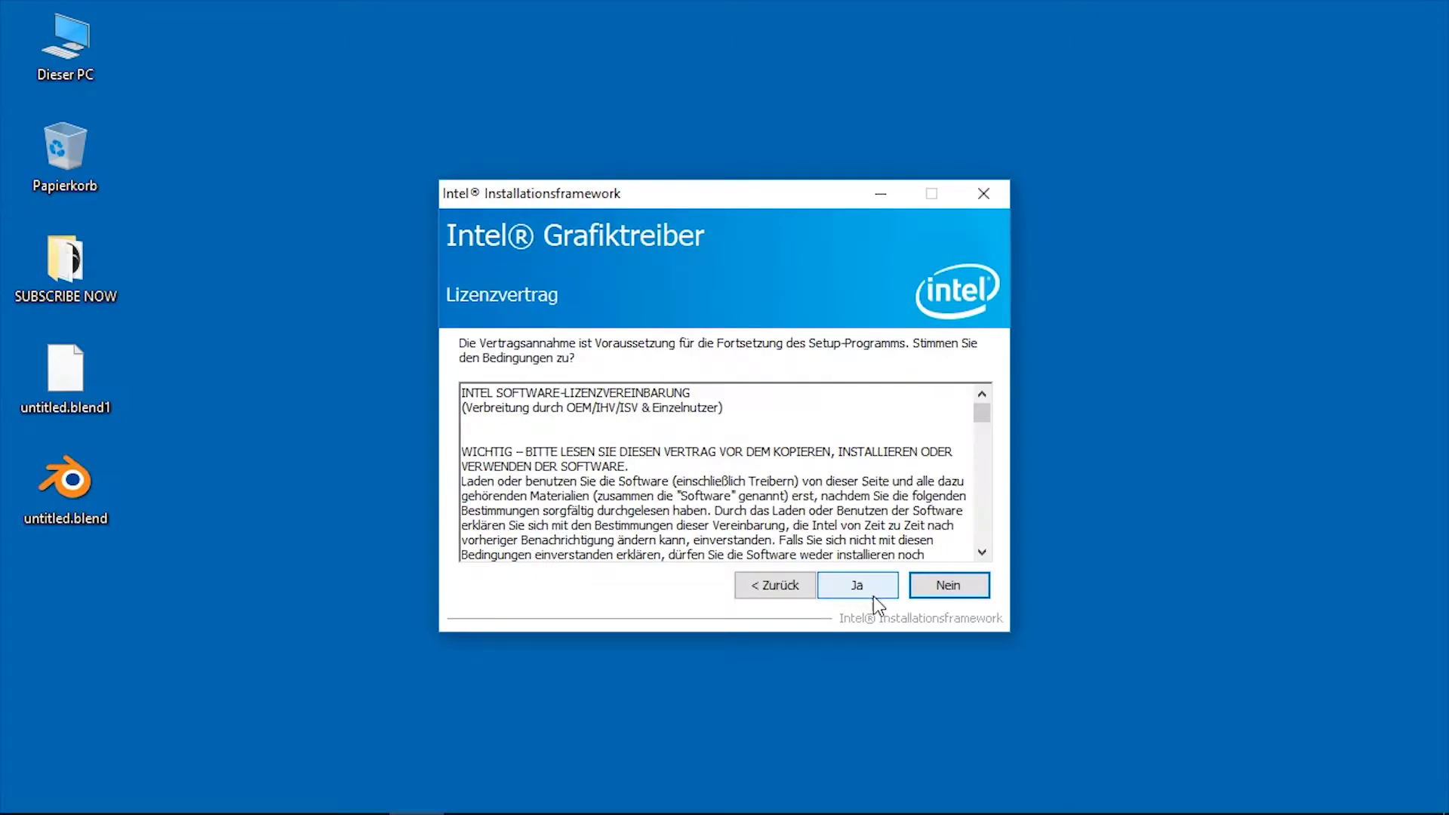
{"action": "left_click", "coordinate": [873, 596]}
{"action": "left_click", "coordinate": [872, 596]}
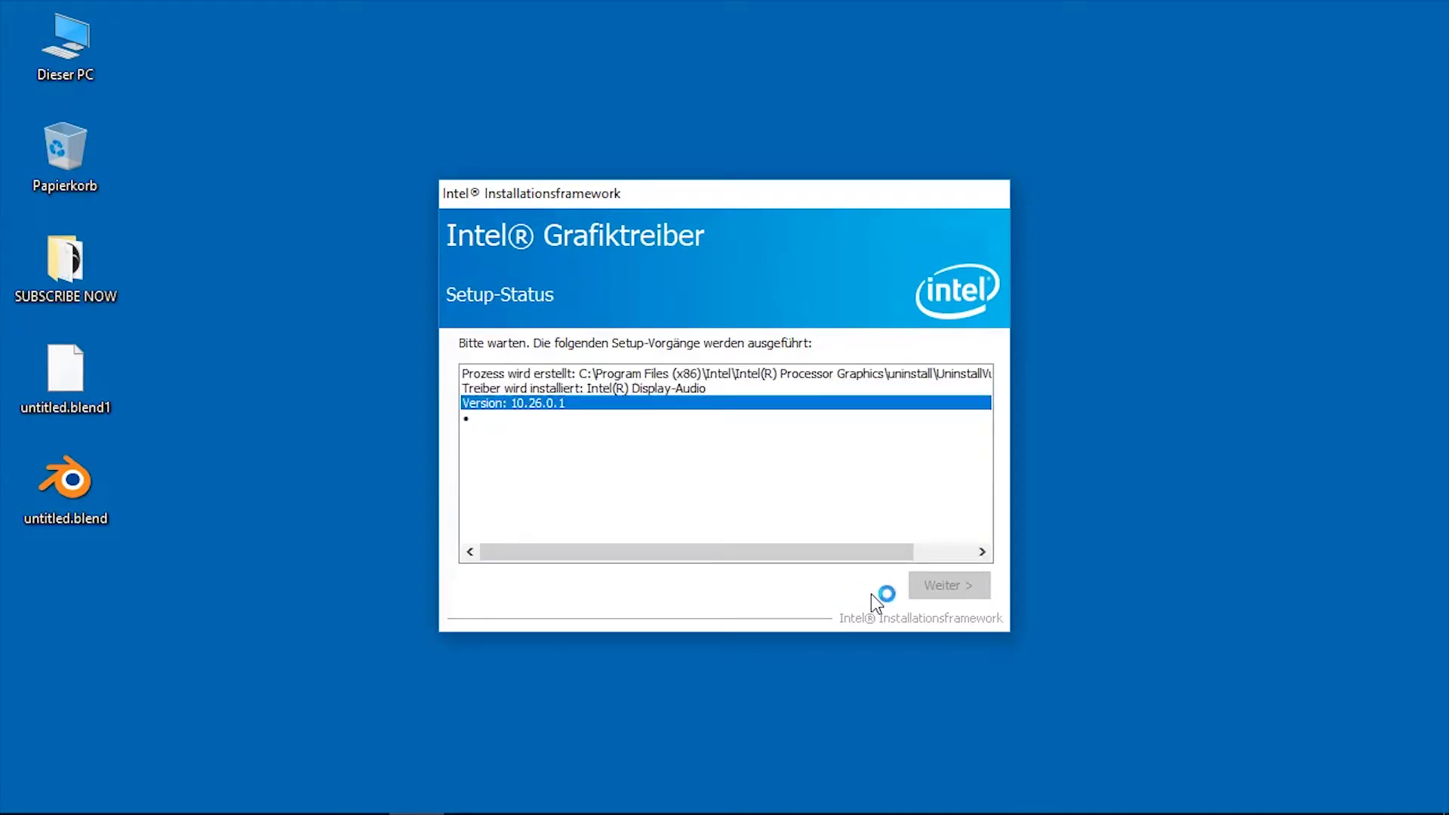
{"action": "mouse_move", "coordinate": [501, 796]}
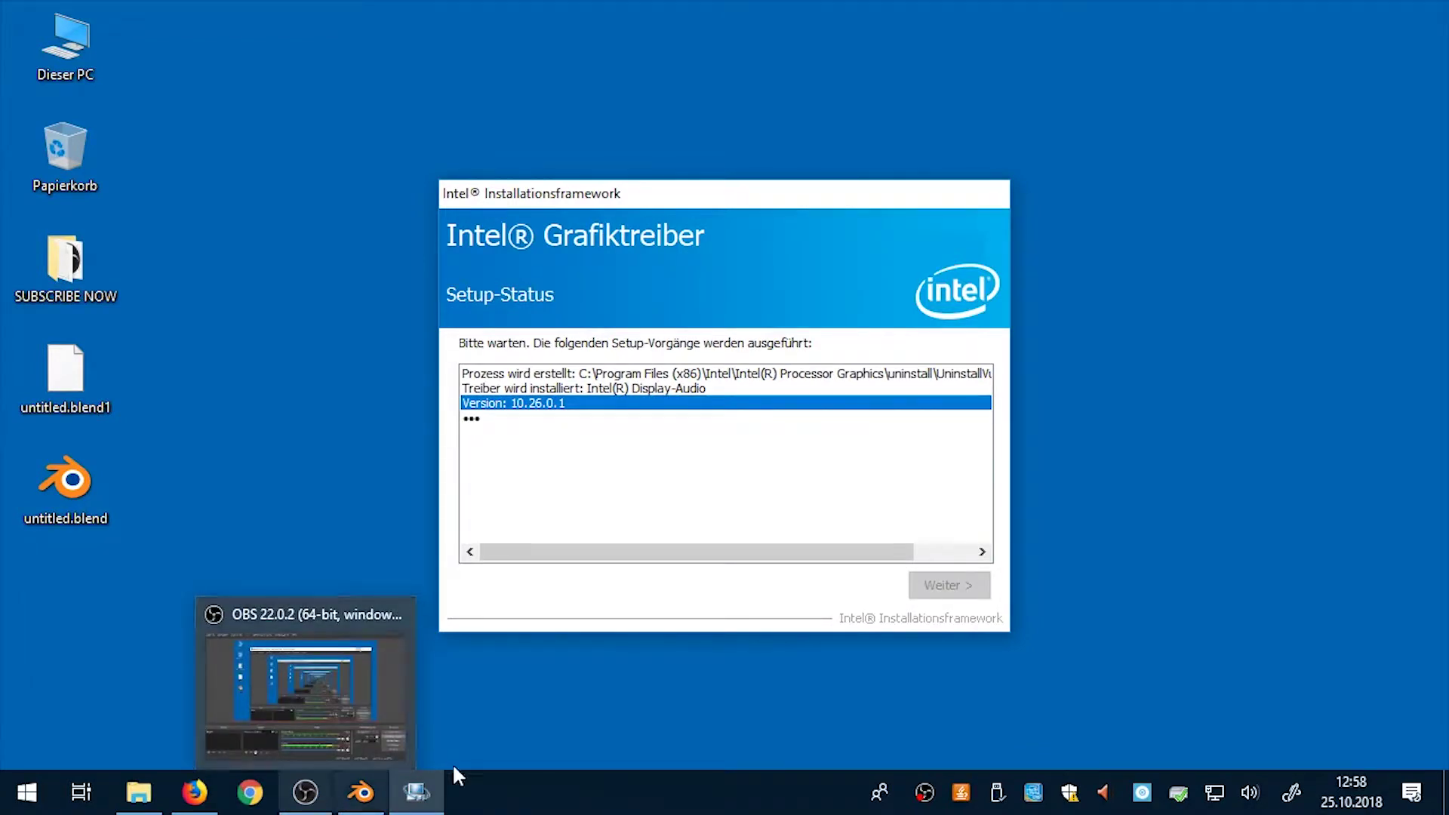
Restore OBS, move it to the top of the screen, and bring the Intel installer forward
{"action": "left_click", "coordinate": [305, 793]}
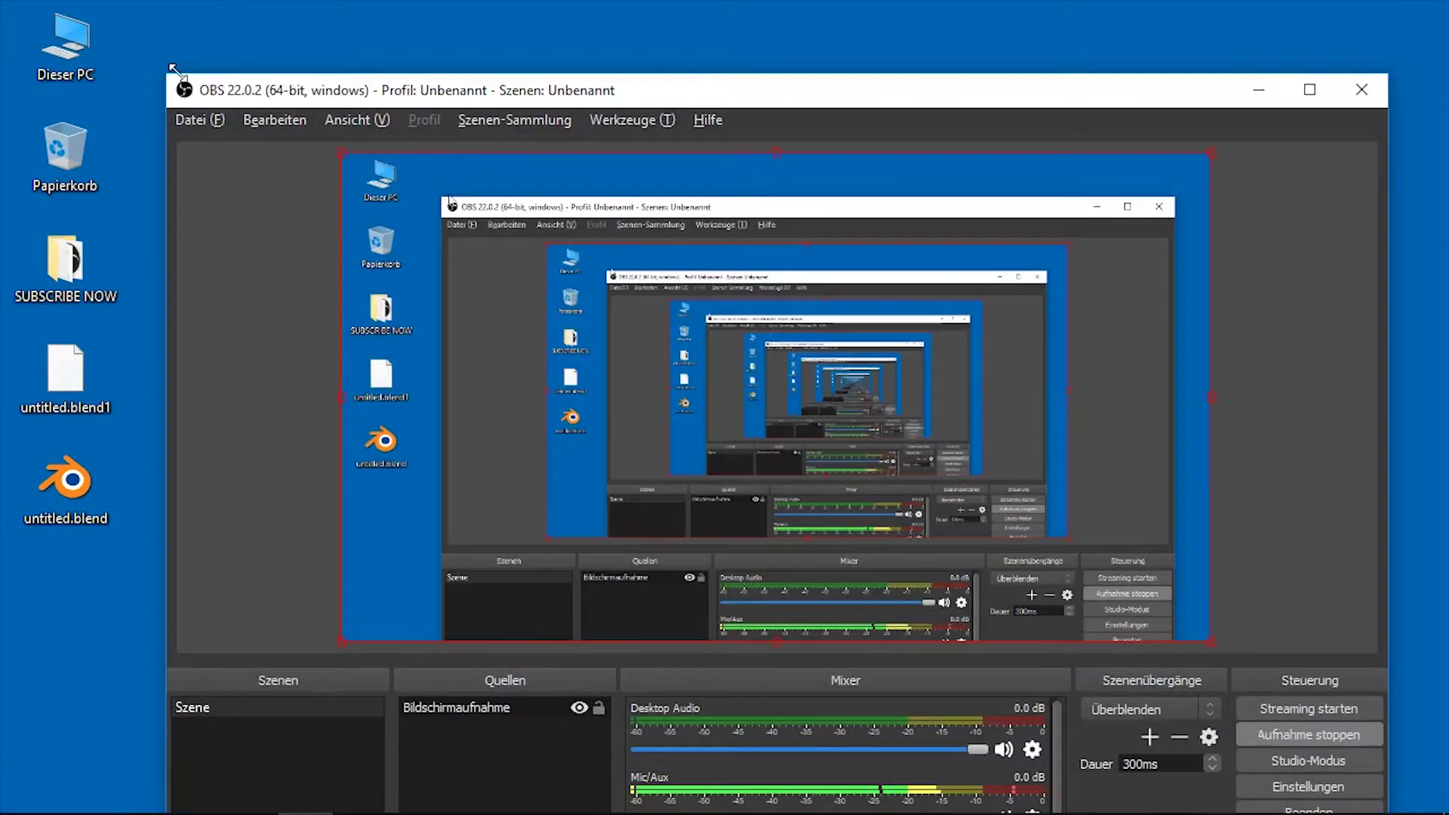
{"action": "left_click_drag", "start_coordinate": [890, 458], "coordinate": [959, 35]}
{"action": "left_click", "coordinate": [725, 436]}
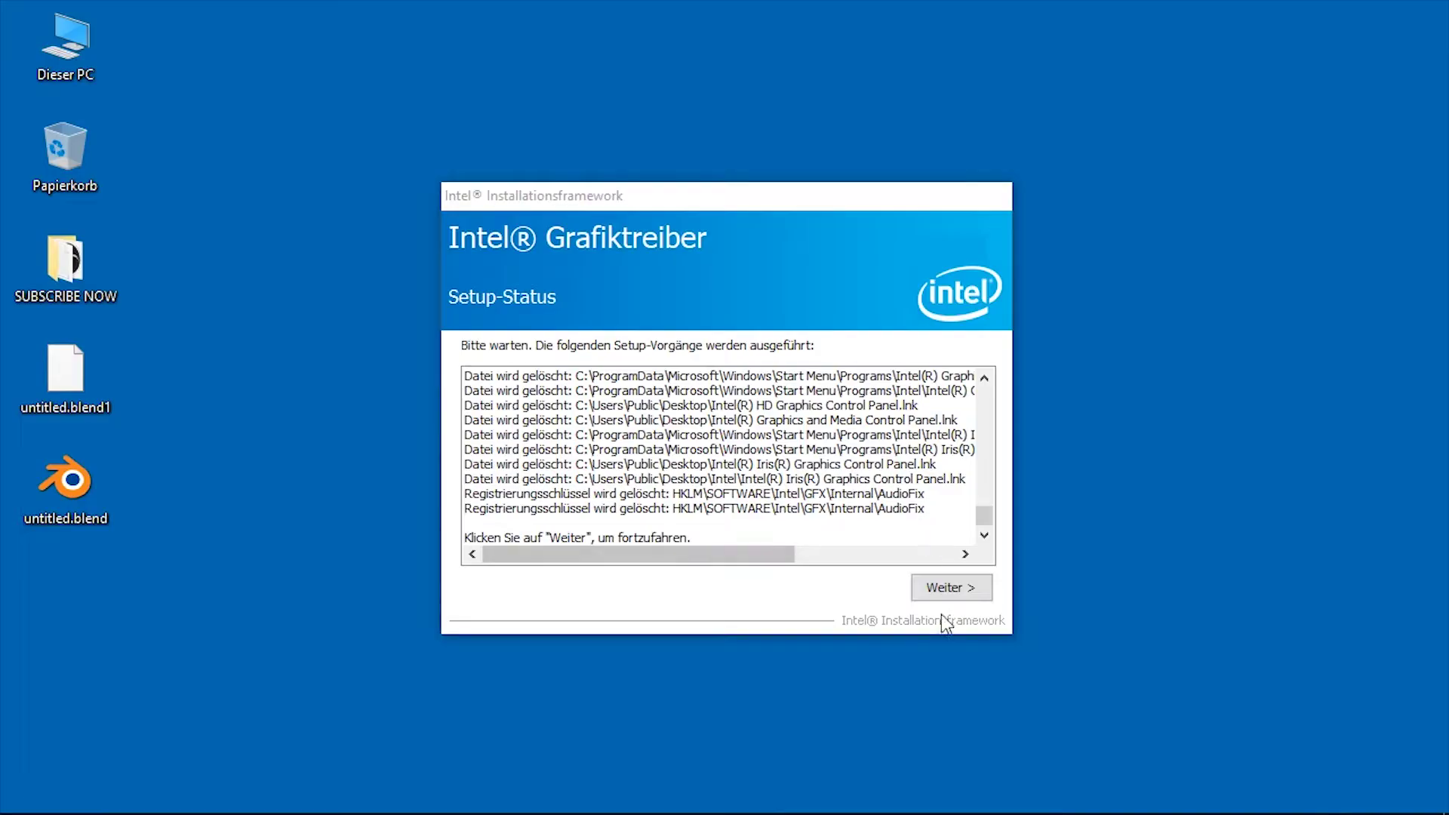
Finish the Intel driver setup with restart postponed, then open untitled.blend from the desktop
{"action": "left_click", "coordinate": [943, 595]}
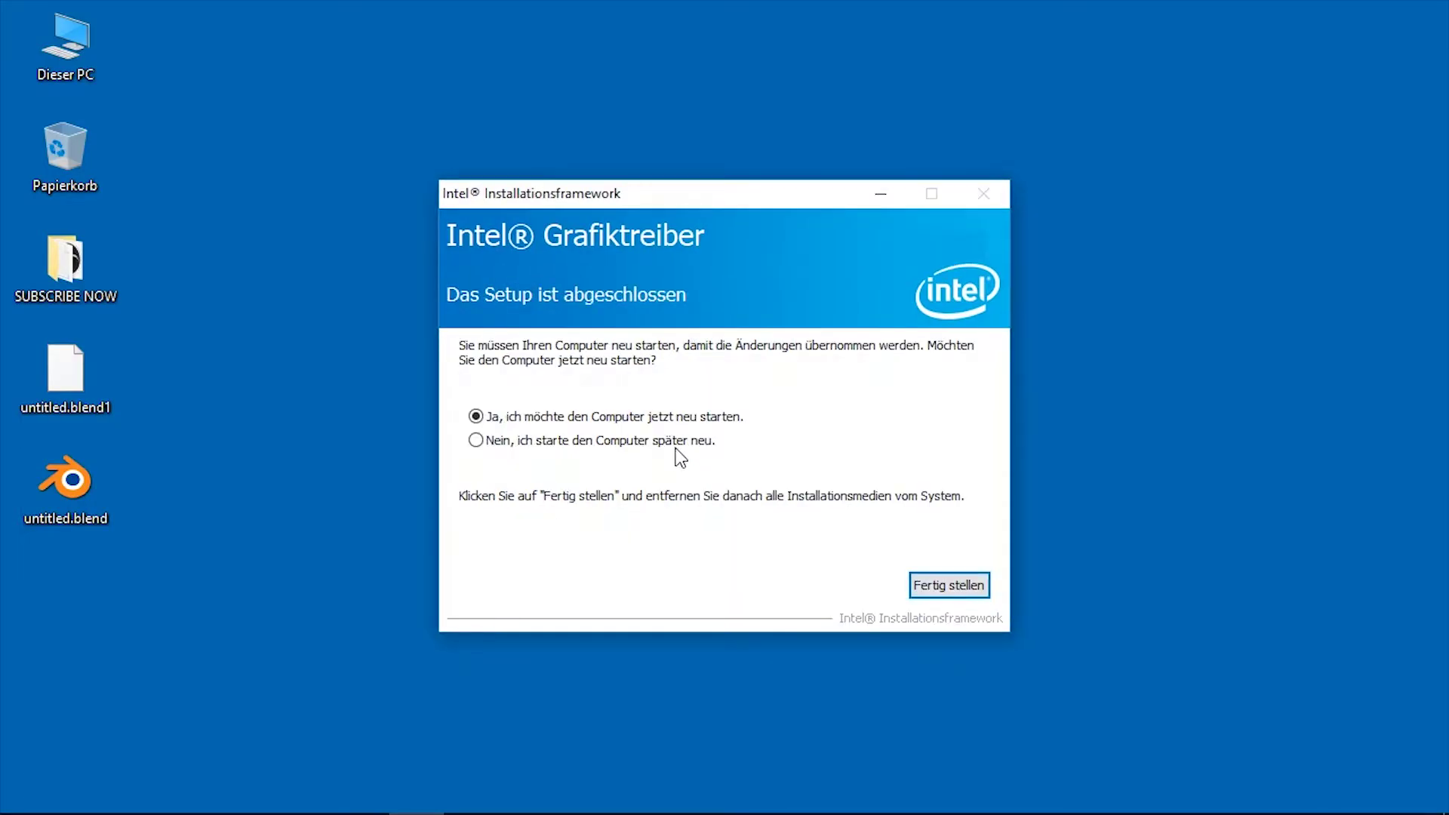
{"action": "left_click", "coordinate": [646, 441]}
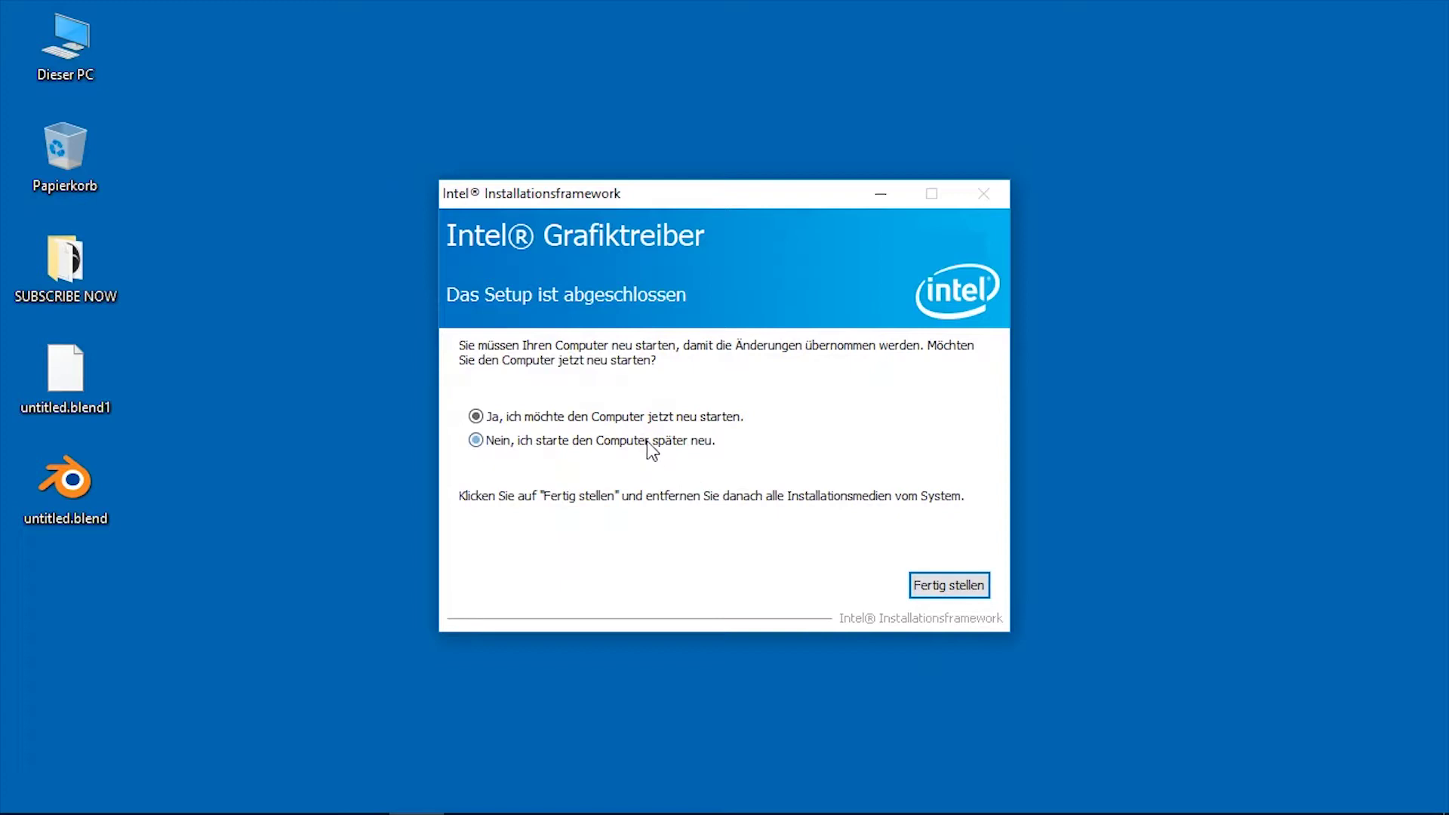
{"action": "left_click", "coordinate": [931, 574]}
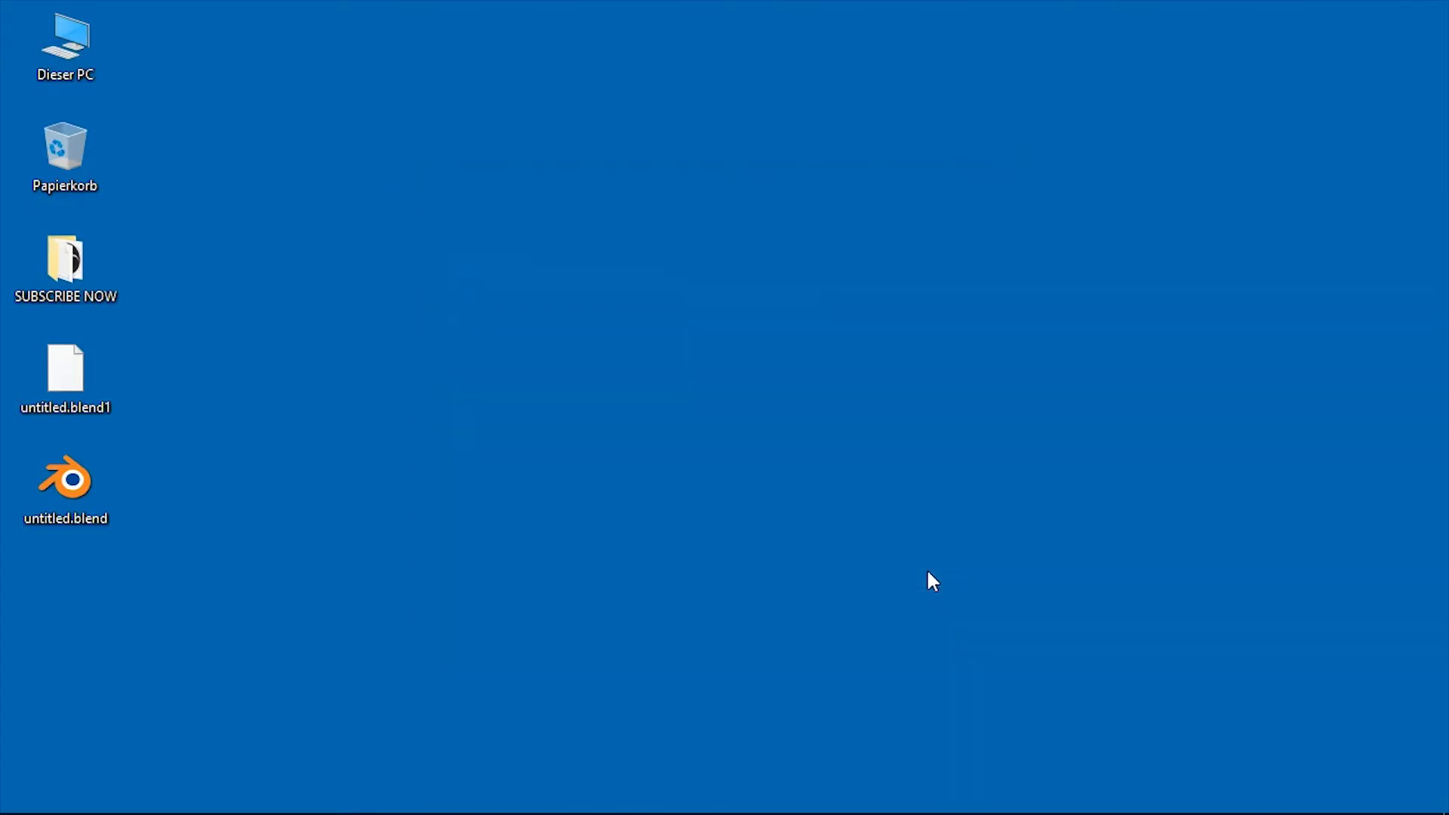
{"action": "double_click", "coordinate": [55, 482]}
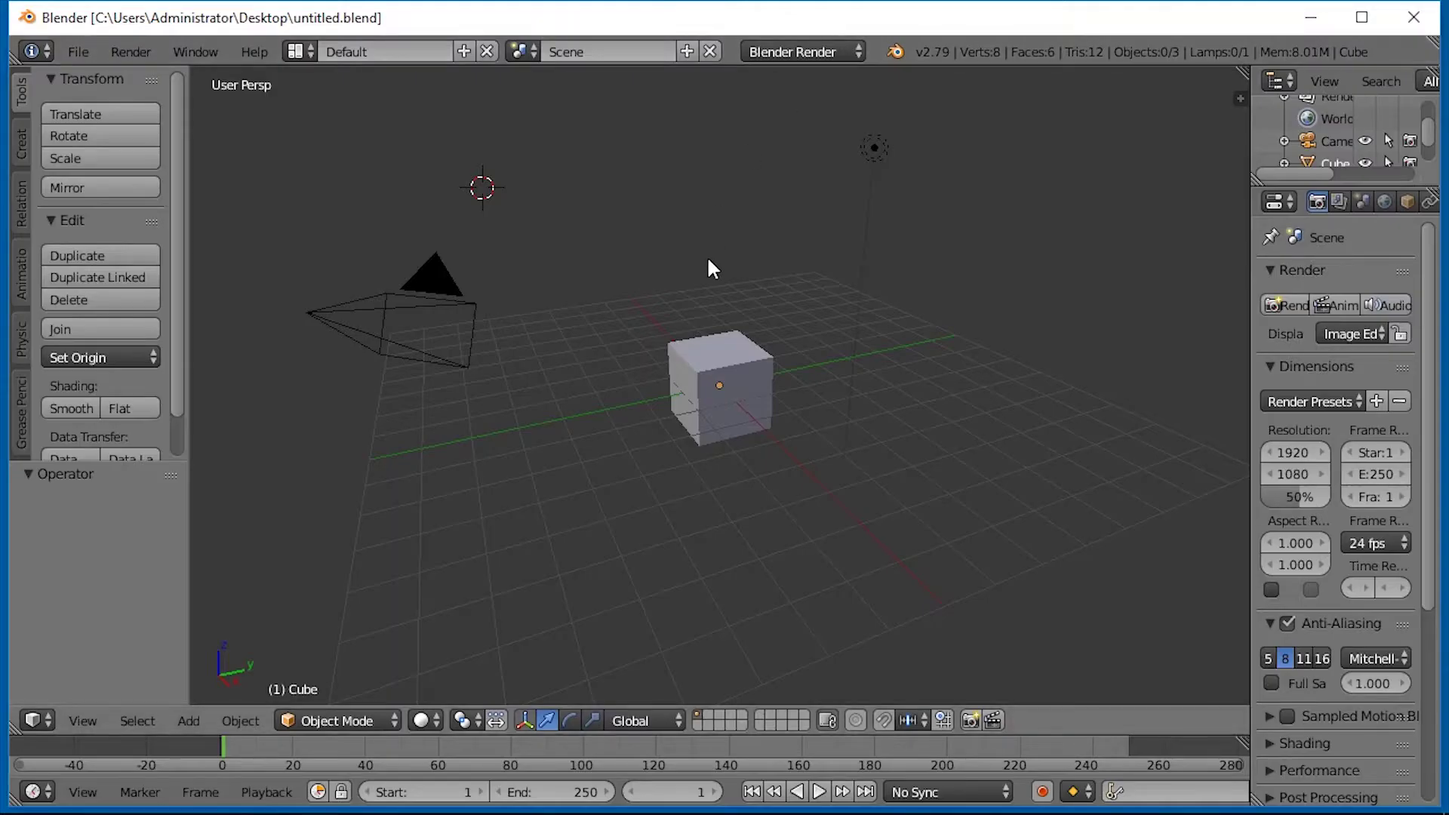
Box-select the cube and lamp, placing the 3D cursor beside the cube along the way
{"action": "key", "text": "b"}
{"action": "left_click_drag", "start_coordinate": [622, 273], "coordinate": [683, 325]}
{"action": "left_click", "coordinate": [580, 181]}
{"action": "key", "text": "b"}
{"action": "left_click_drag", "start_coordinate": [591, 249], "coordinate": [911, 687]}
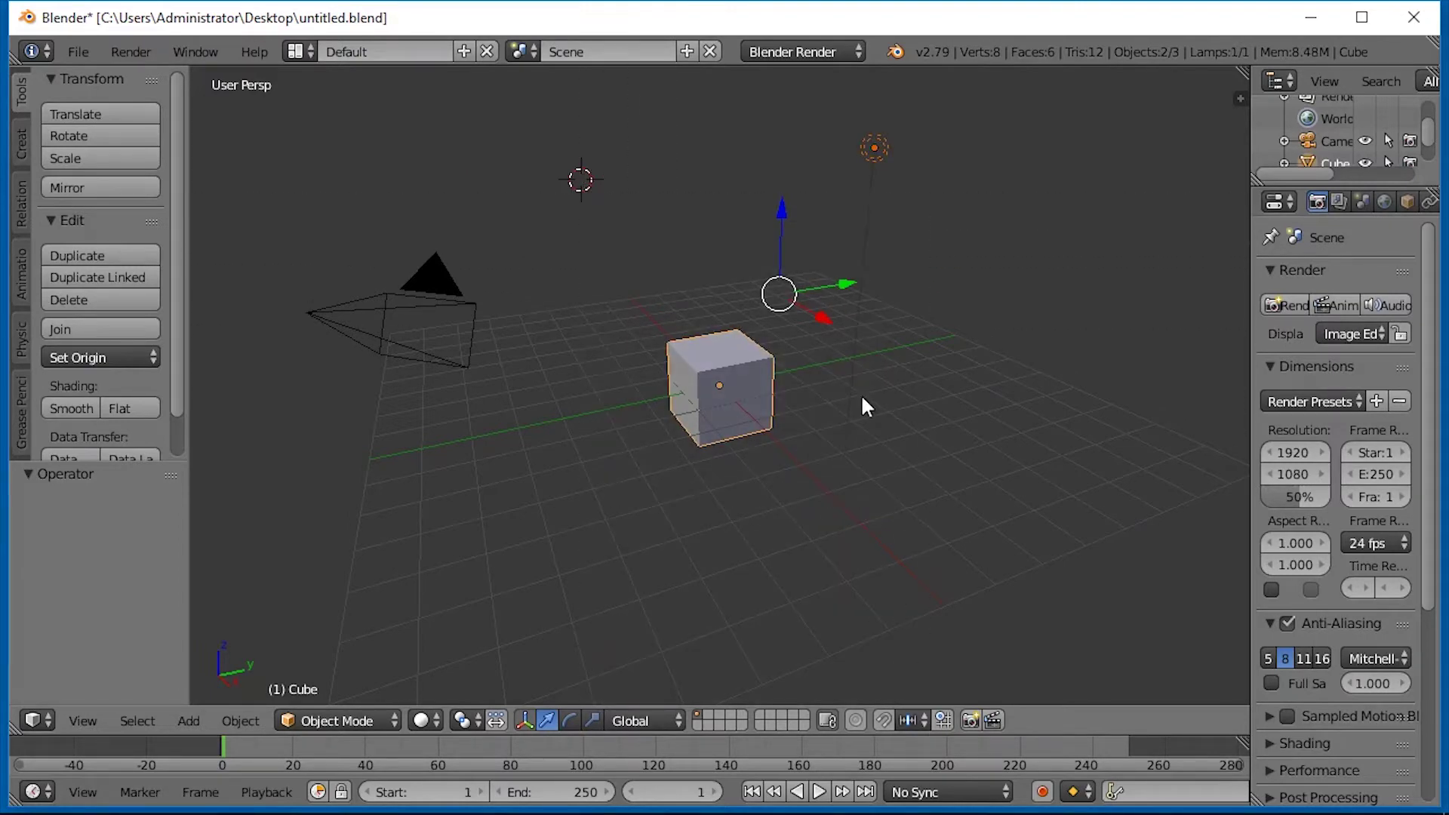
Save the scene as untitled.blend
{"action": "key", "text": "ctrl+shift+s"}
{"action": "left_click", "coordinate": [1330, 129]}
{"action": "key", "text": "ctrl+shift+s"}
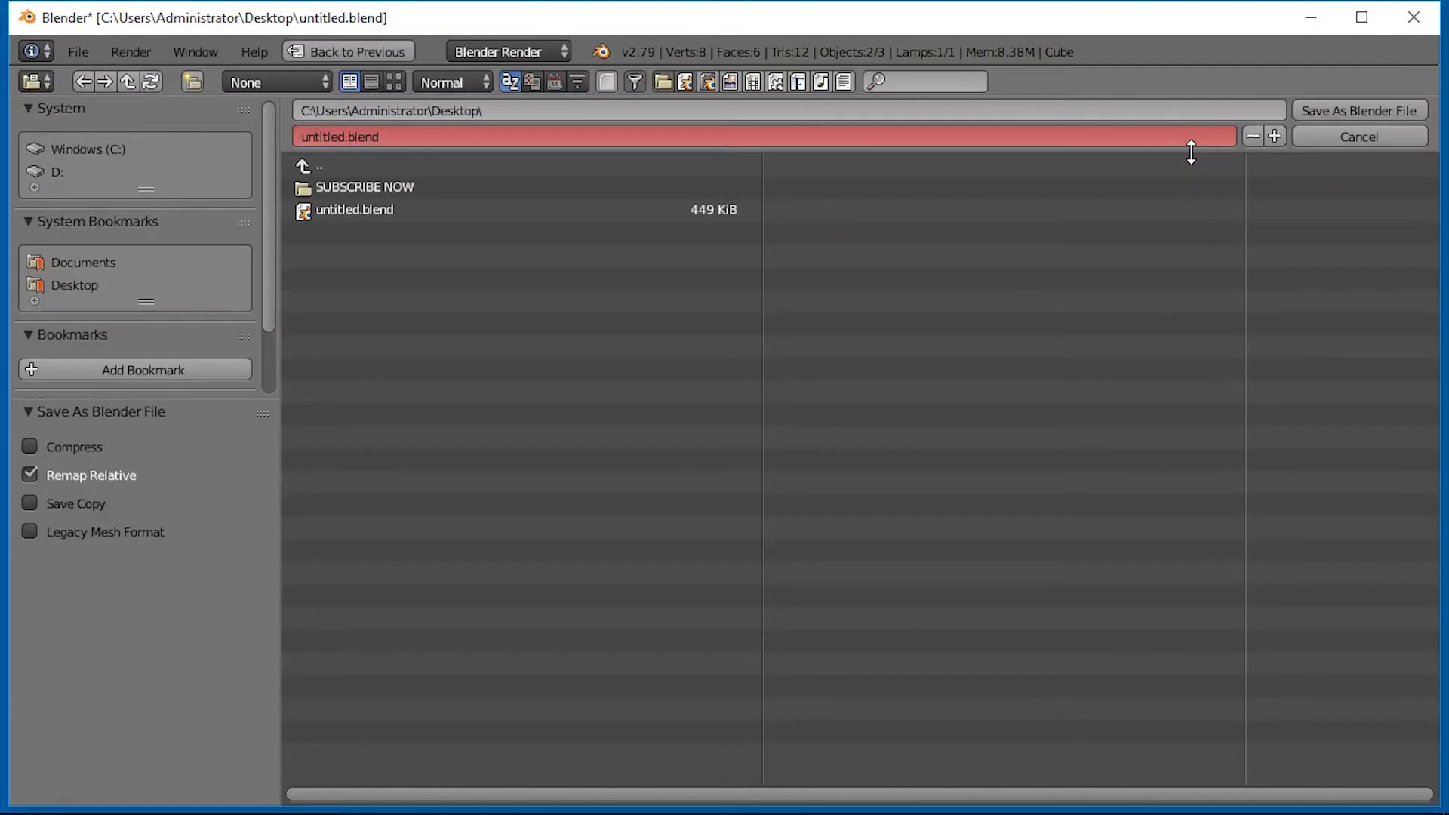
{"action": "left_click", "coordinate": [1334, 109]}
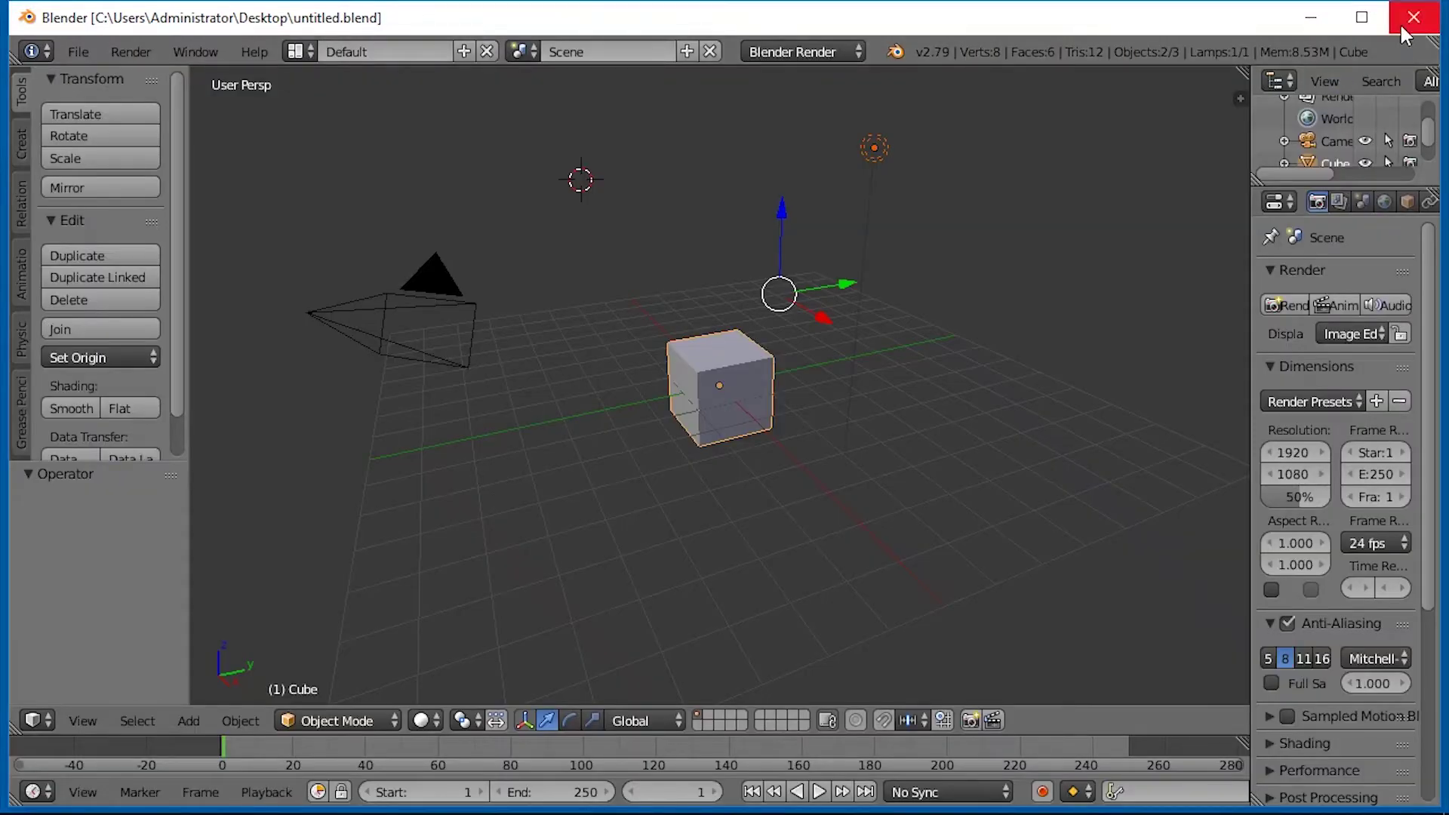
Place the 3D cursor near the cube in full-screen, then test box and circle selection windowed
{"action": "key", "text": "alt+F11"}
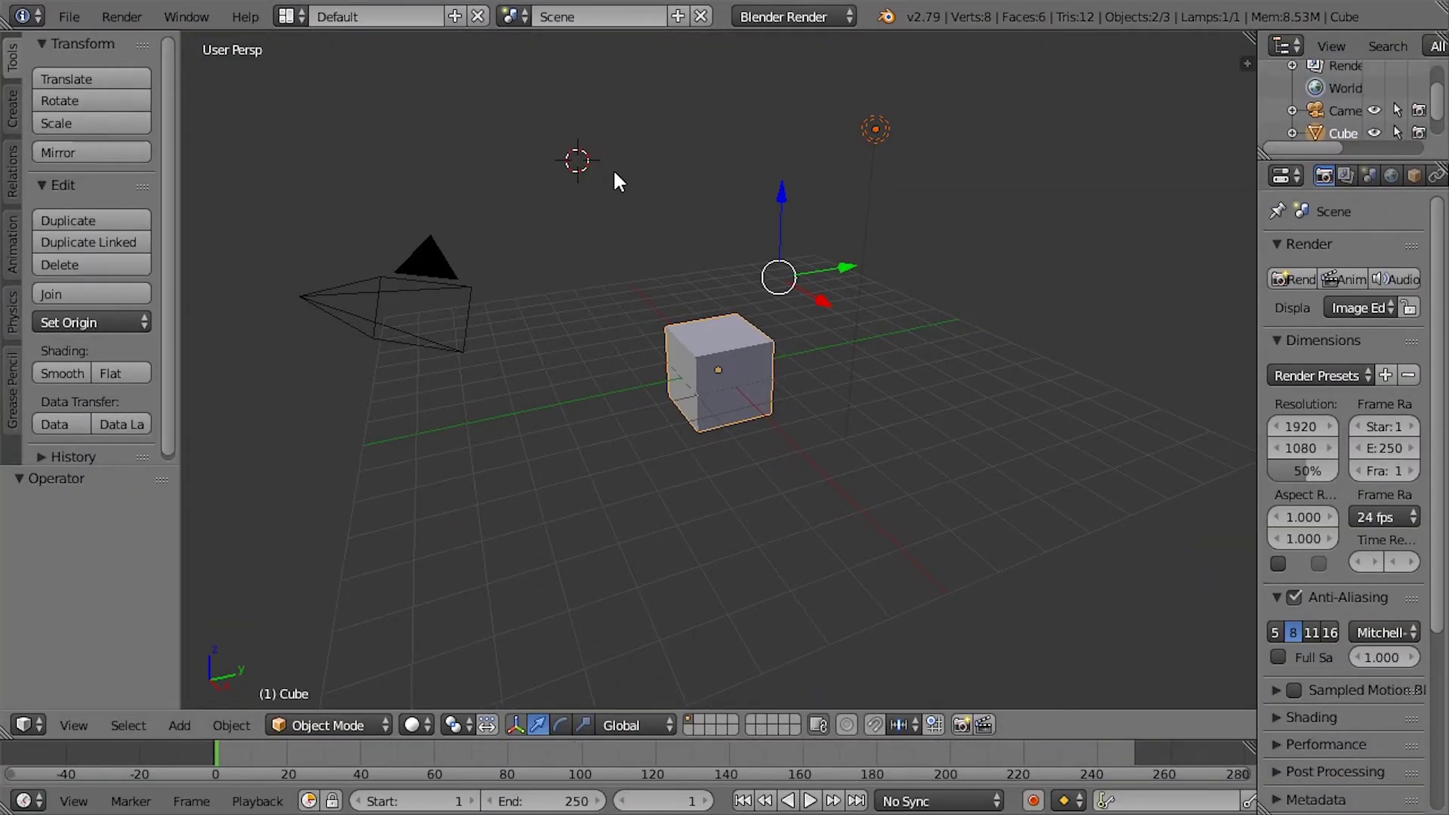
{"action": "left_click", "coordinate": [827, 408]}
{"action": "key", "text": "alt+F11"}
{"action": "key", "text": "b"}
{"action": "left_click_drag", "start_coordinate": [611, 249], "coordinate": [687, 324]}
{"action": "key", "text": "b"}
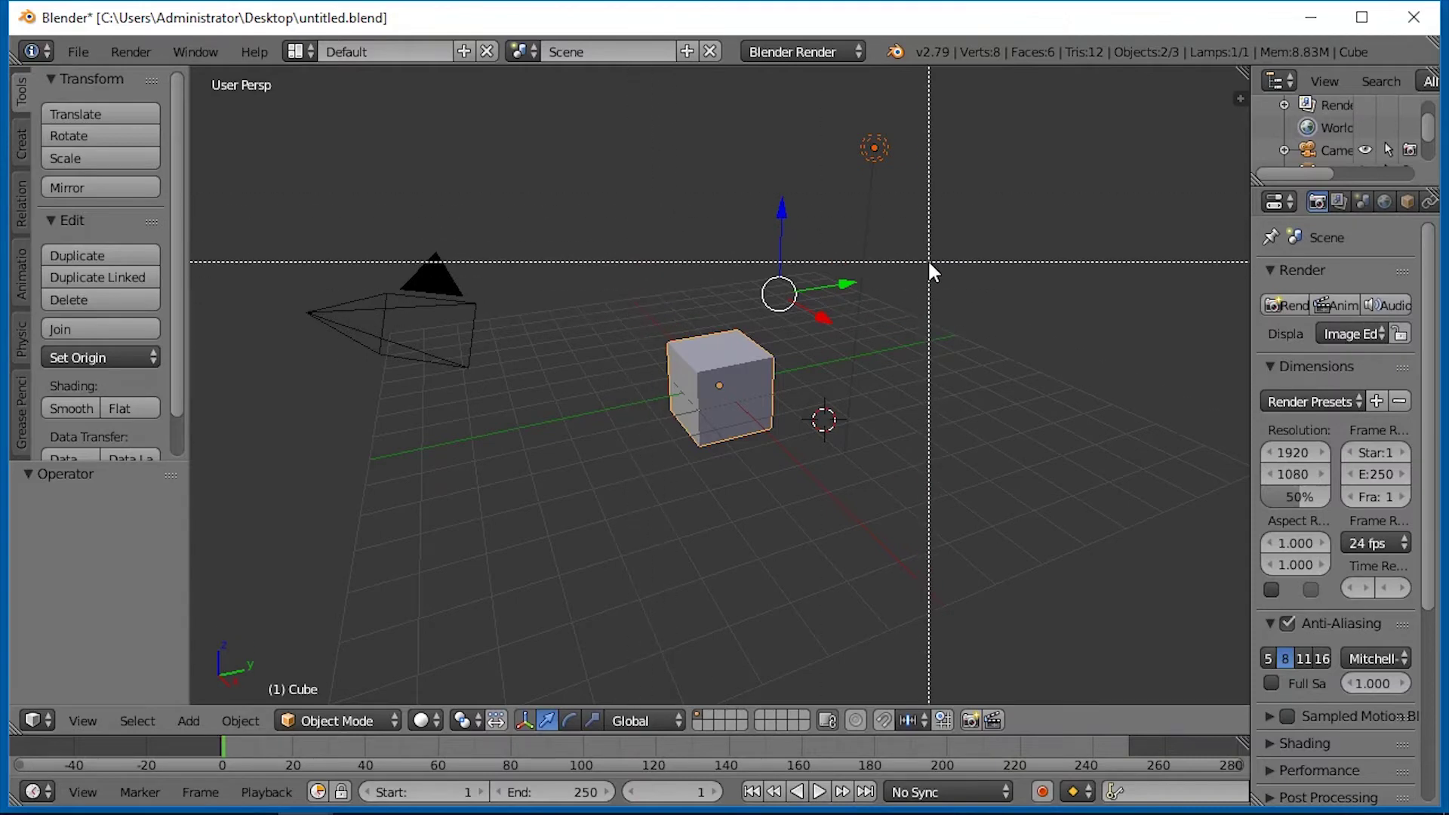
{"action": "key", "text": "c"}
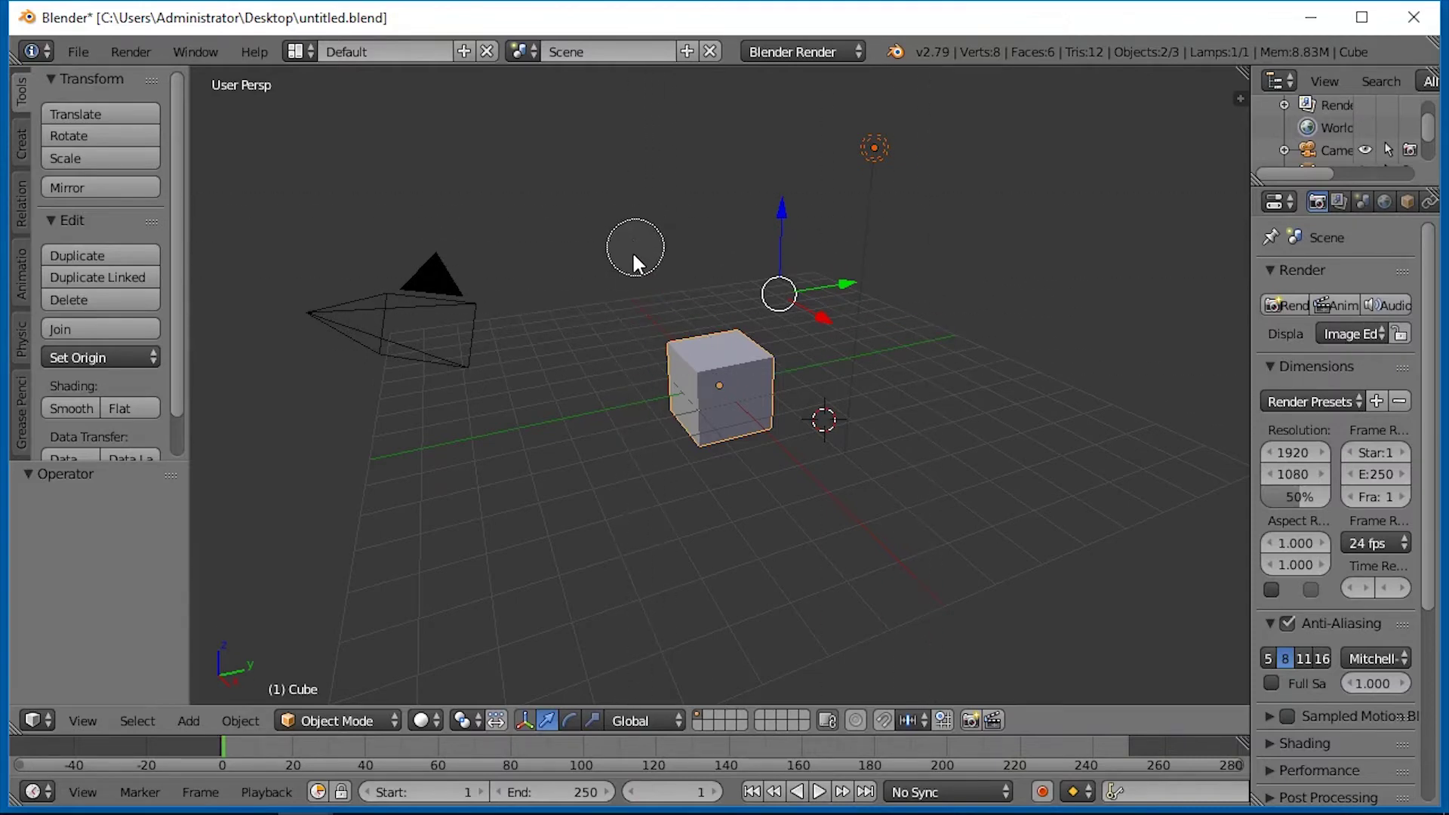
{"action": "key", "text": "Escape"}
Snap Blender to the left half of the screen, then quit it without saving
{"action": "key", "text": "super"}
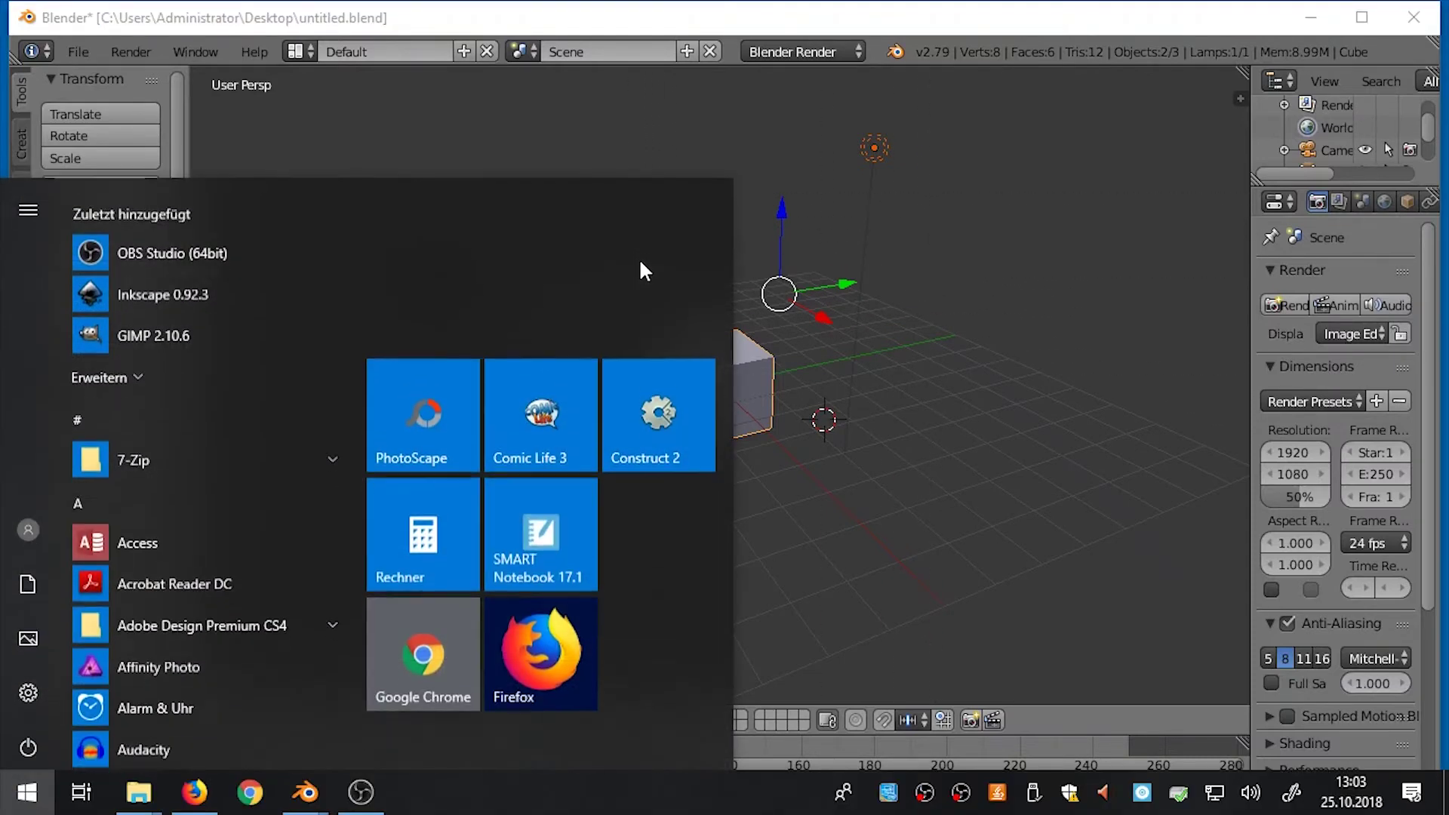
{"action": "key", "text": "super"}
{"action": "key", "text": "super+Left"}
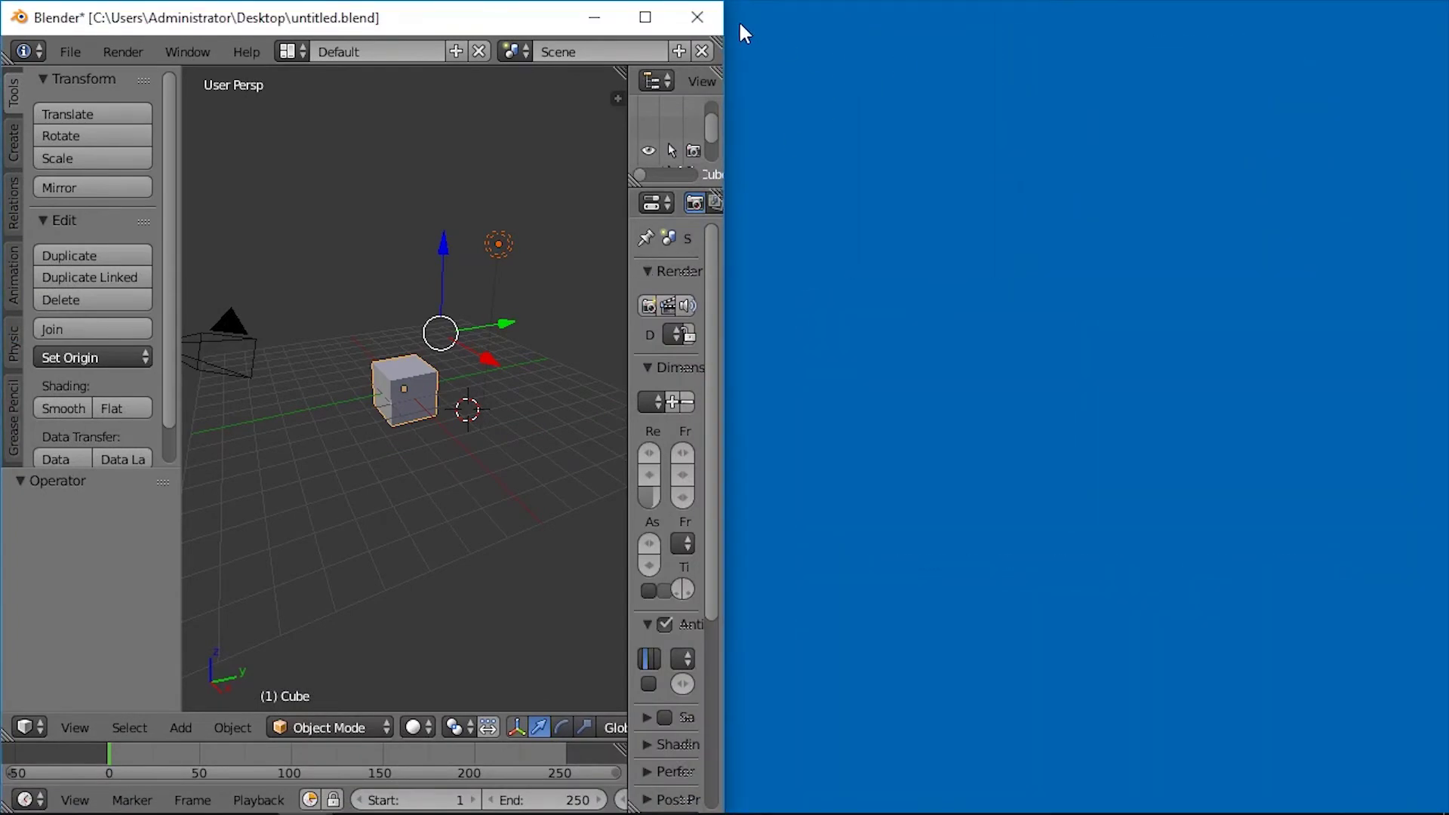
{"action": "left_click", "coordinate": [699, 20]}
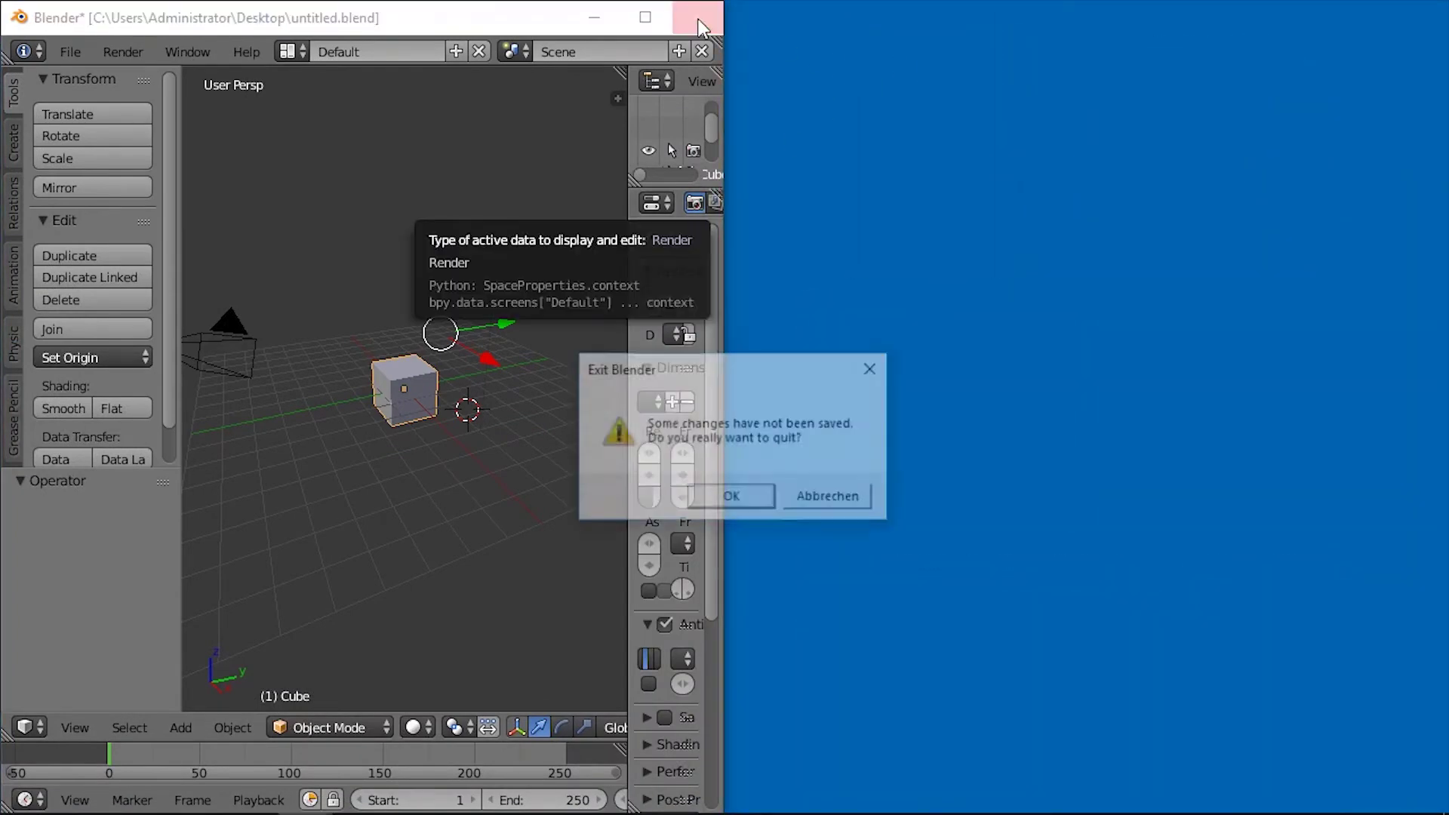
{"action": "left_click", "coordinate": [741, 494]}
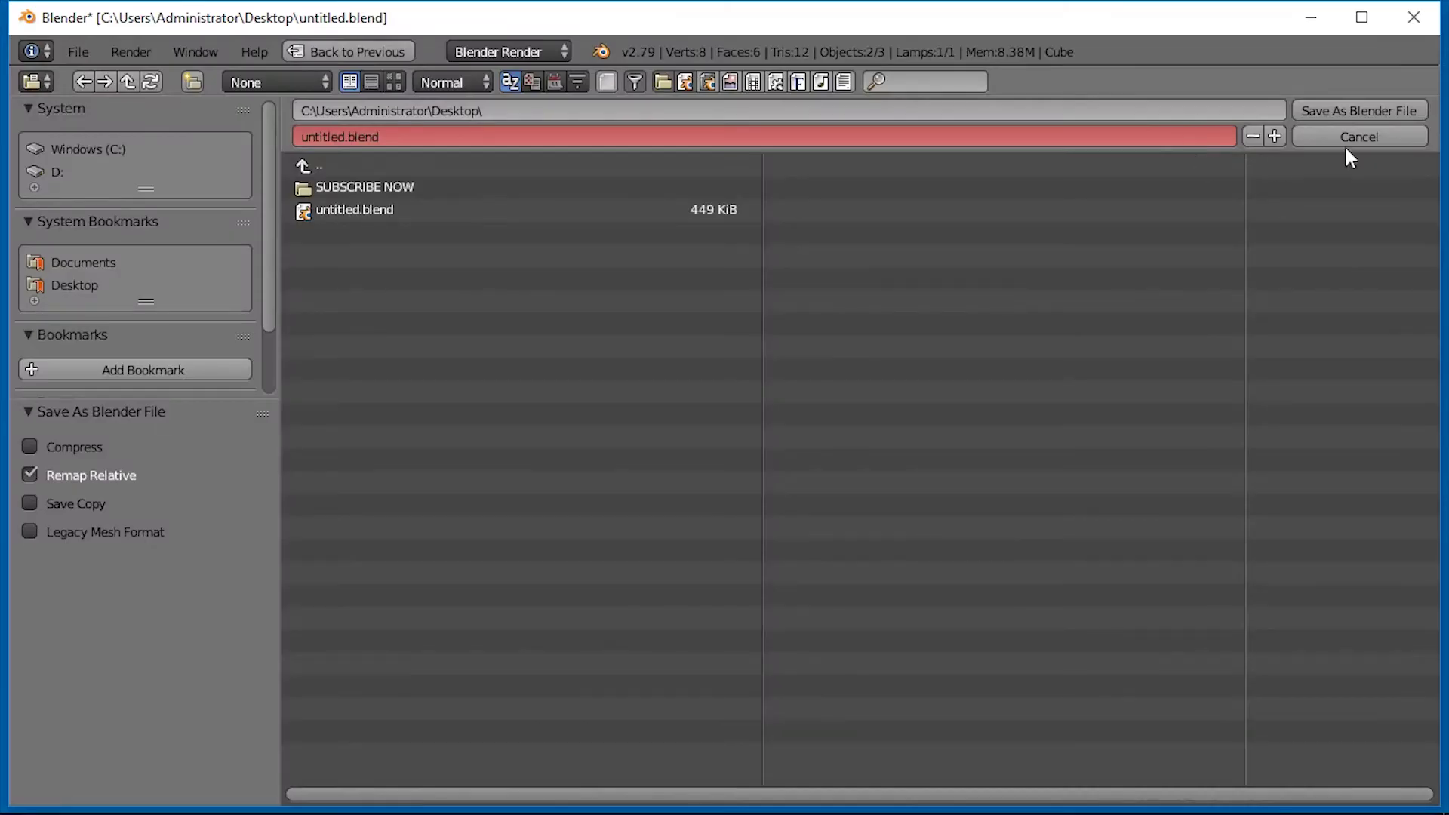
Save as untitled.blend, place the 3D cursor beside the cube in full-screen, then return windowed
{"action": "left_click", "coordinate": [1335, 111]}
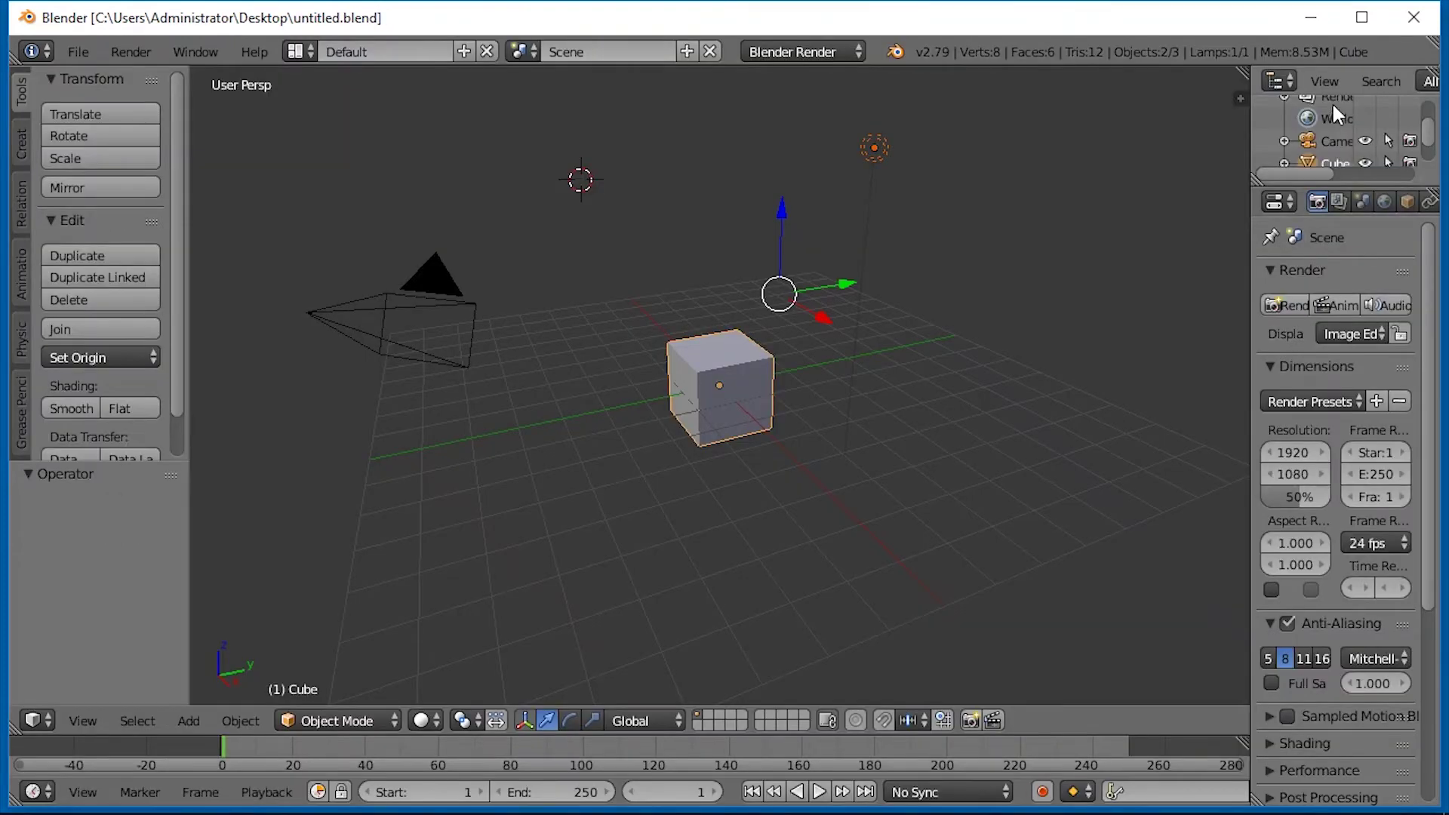
{"action": "key", "text": "alt+F11"}
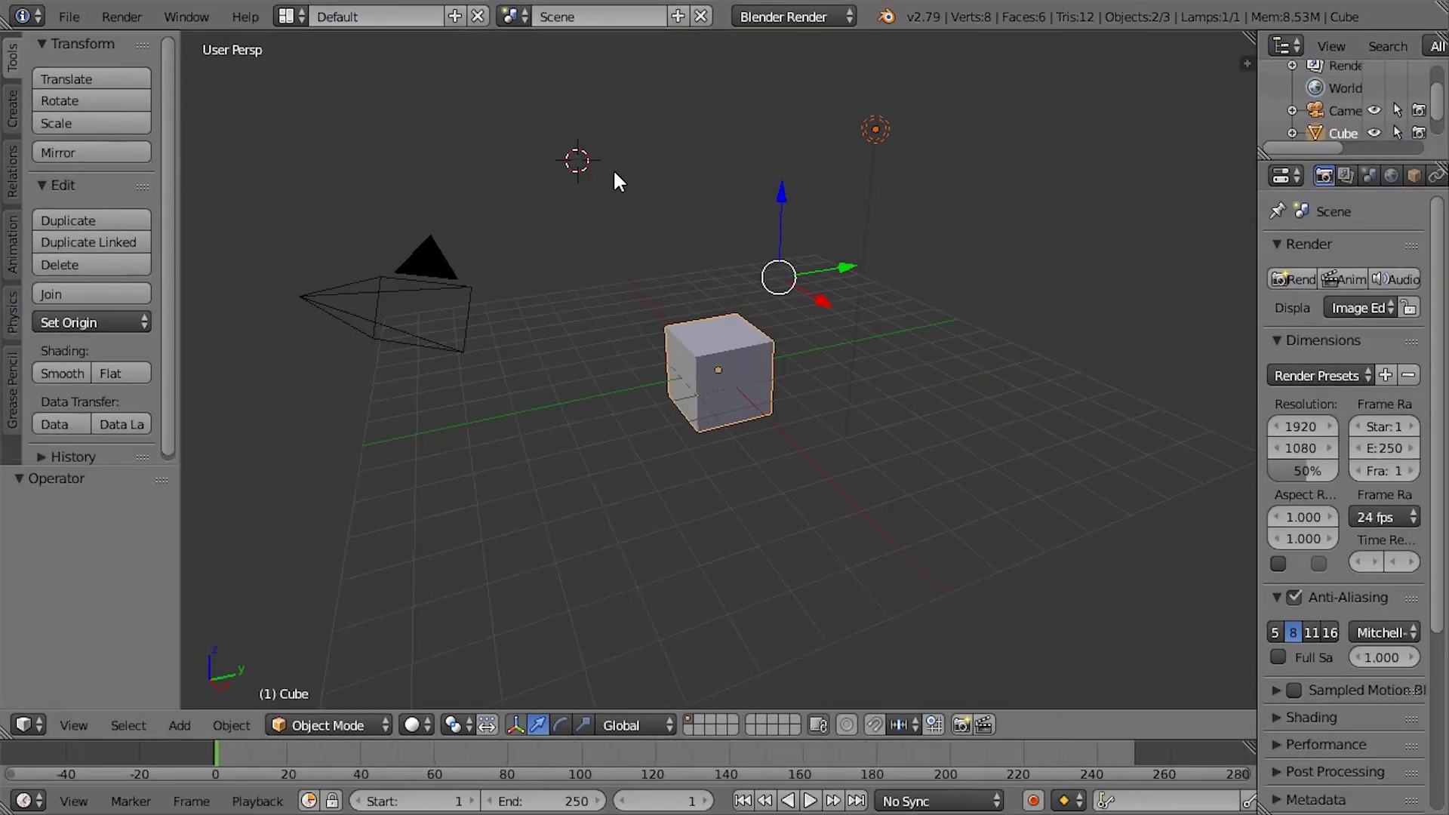
{"action": "key", "text": "b"}
{"action": "key", "text": "Escape"}
{"action": "left_click", "coordinate": [826, 409]}
{"action": "key", "text": "alt+F11"}
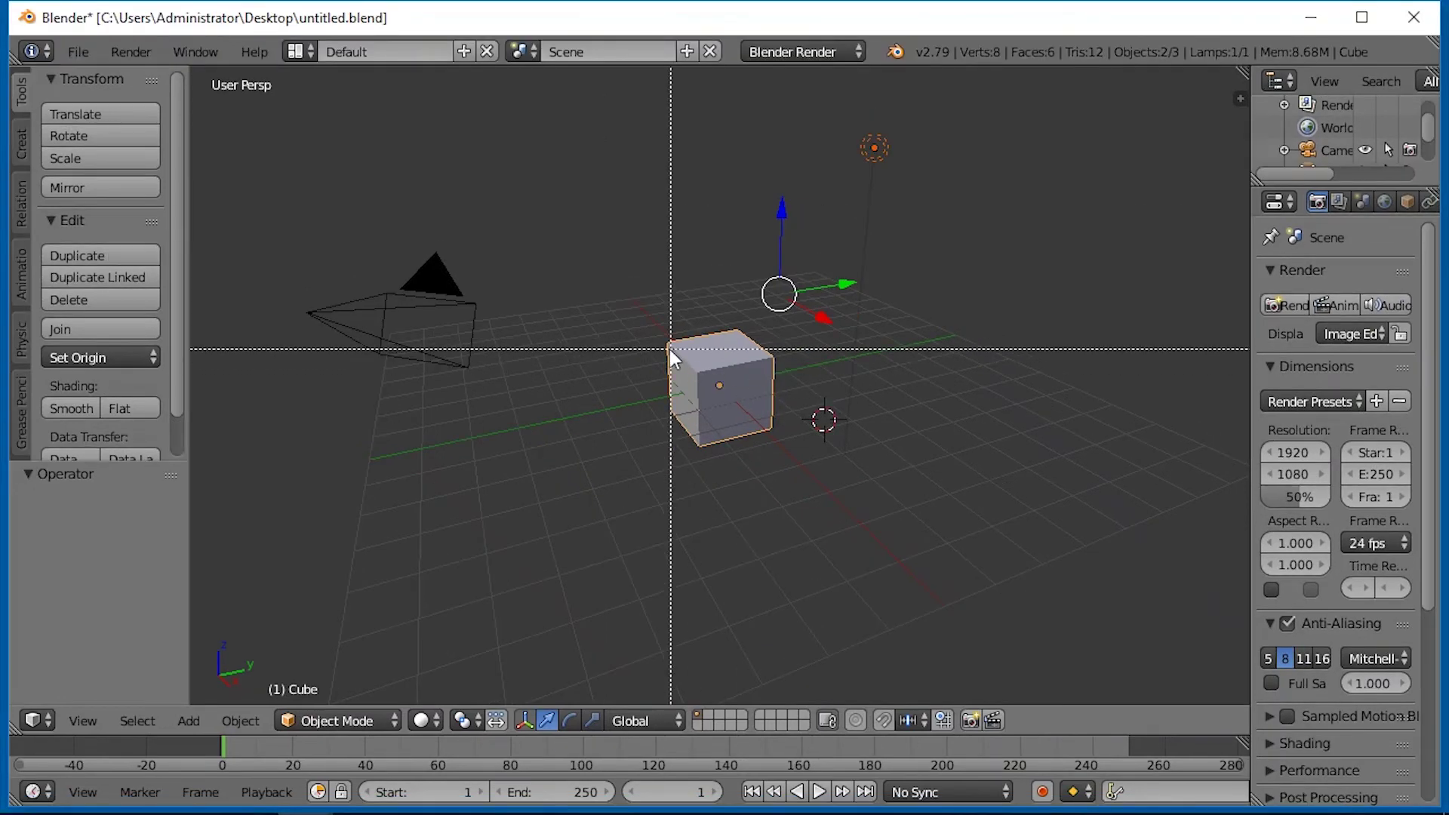